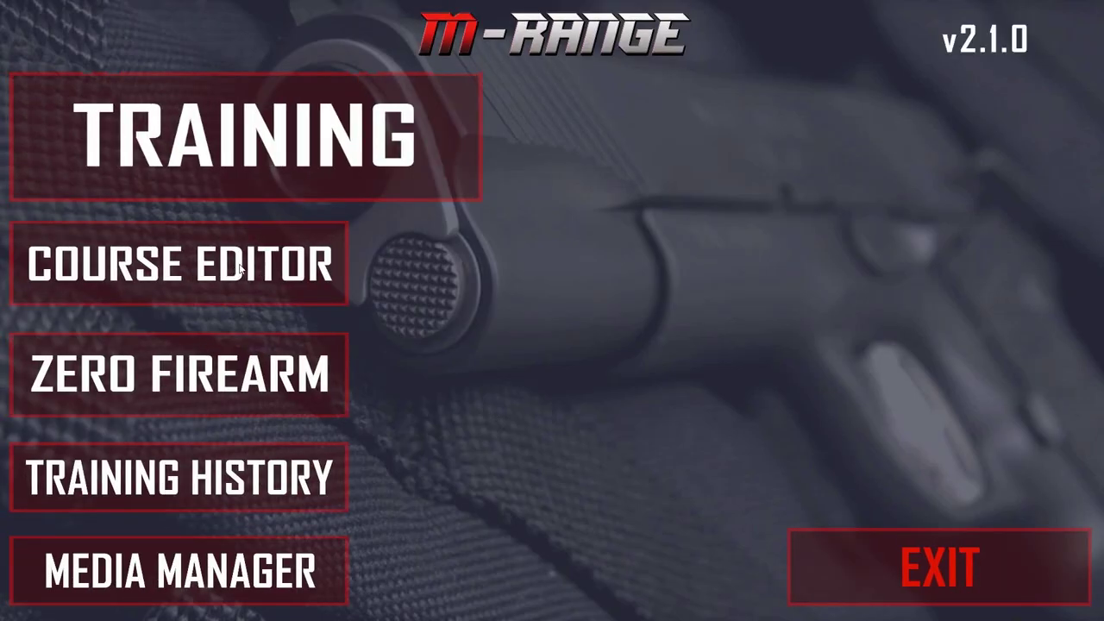
# Create a course 'Targets 20, 15, 10, 5 Yards' described as 'Course for Targets from 20 - 5 Yards'
pyautogui.click(240, 269)
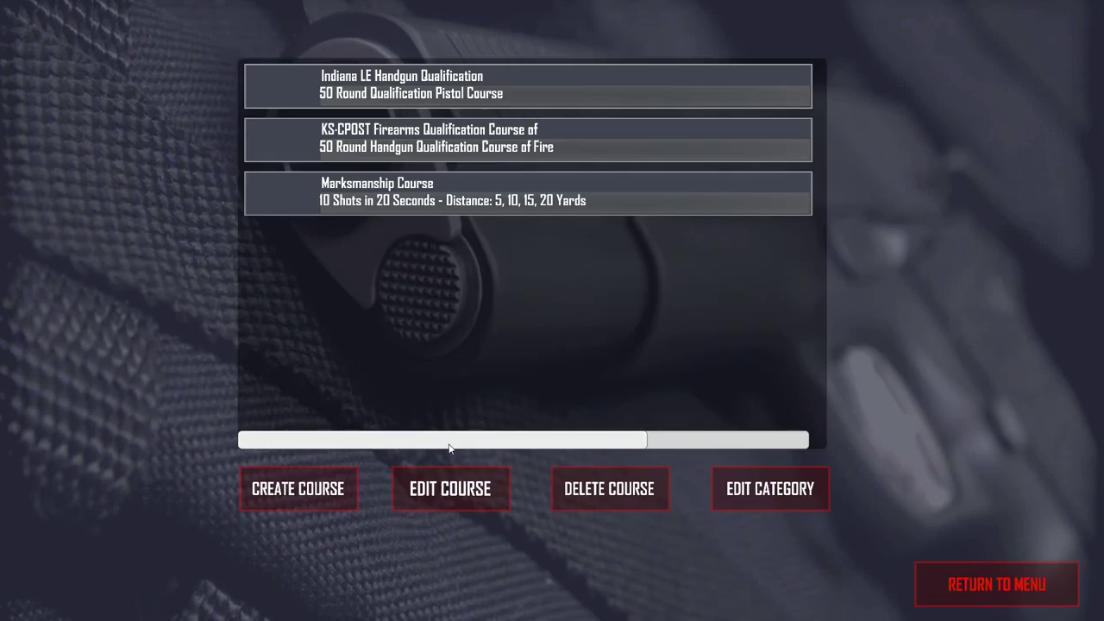
pyautogui.click(327, 491)
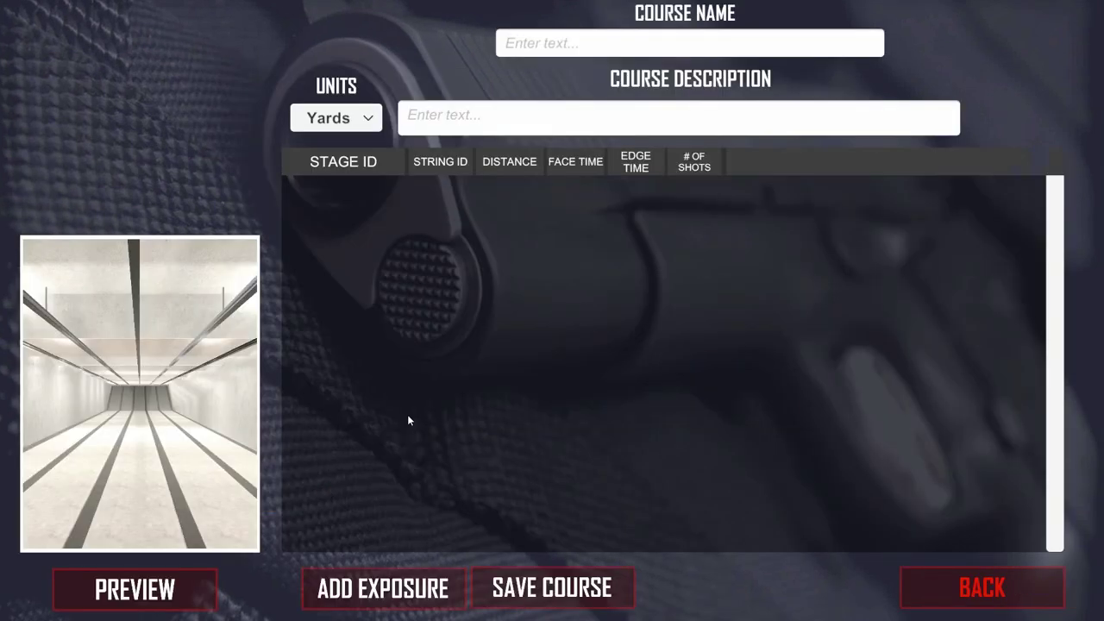
pyautogui.click(575, 47)
pyautogui.write('Targets 20, 1')
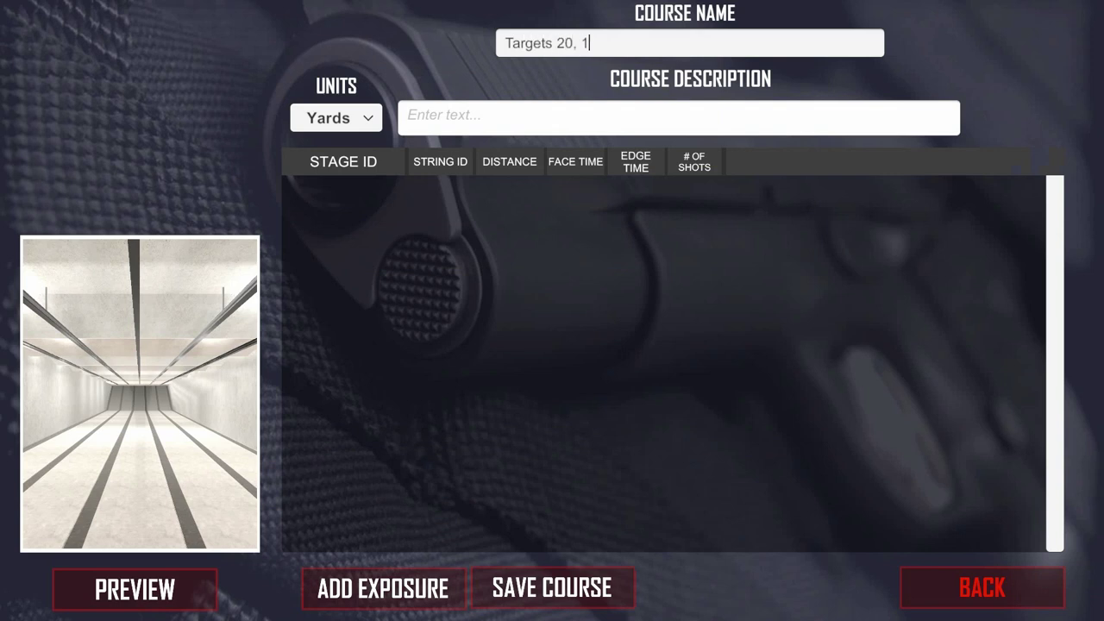
pyautogui.write('5, 10, 5 Yards')
pyautogui.click(542, 125)
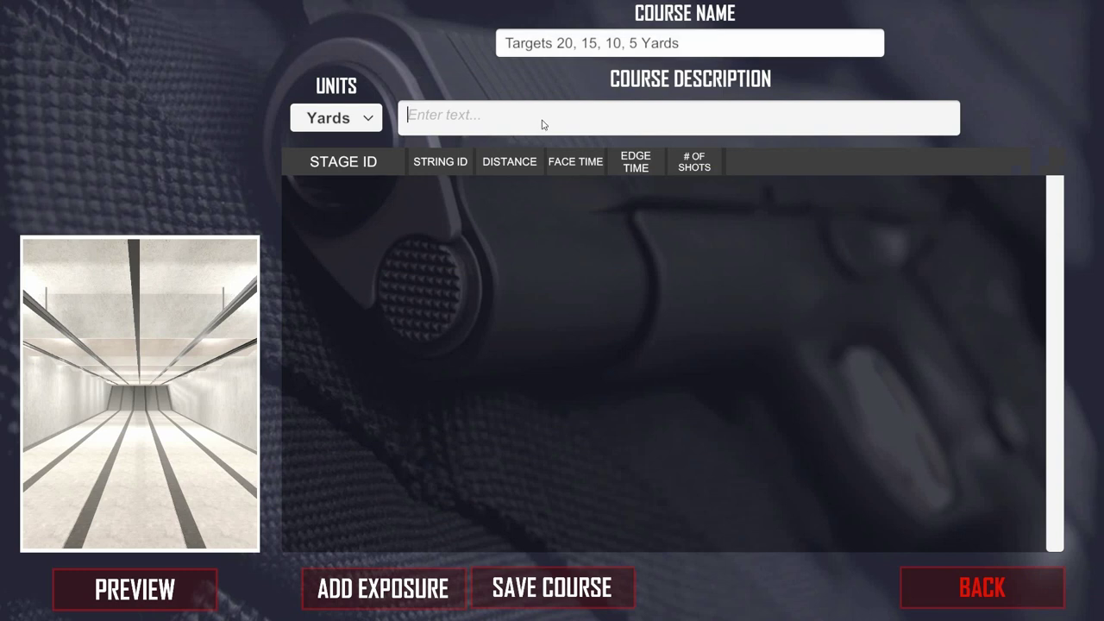
pyautogui.write('Course for Targ')
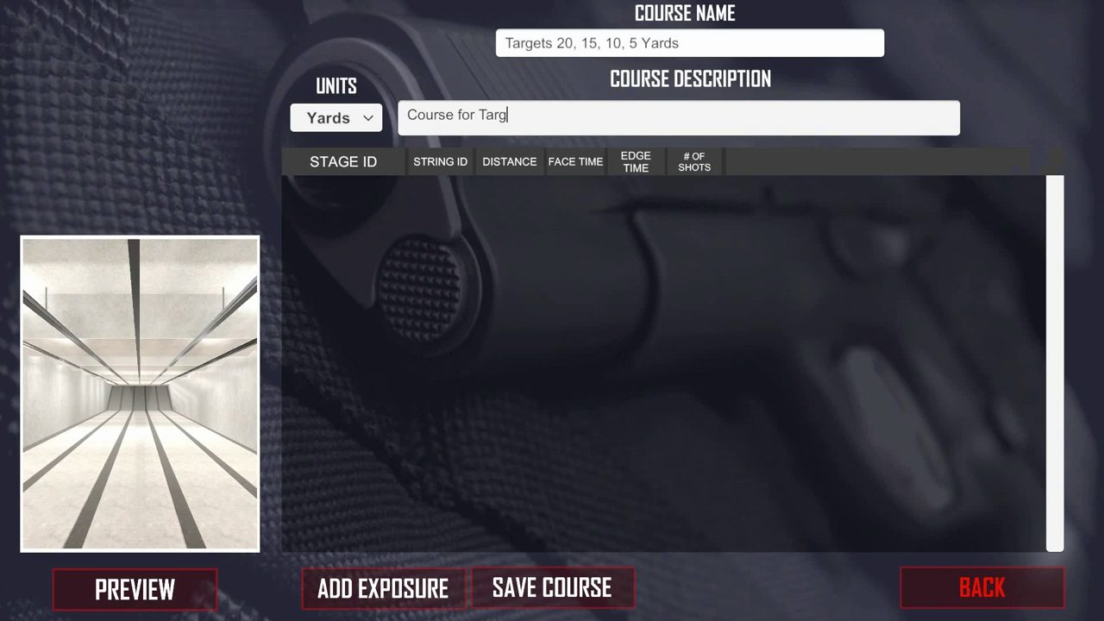
pyautogui.write('ets from 20 - 5 Yards')
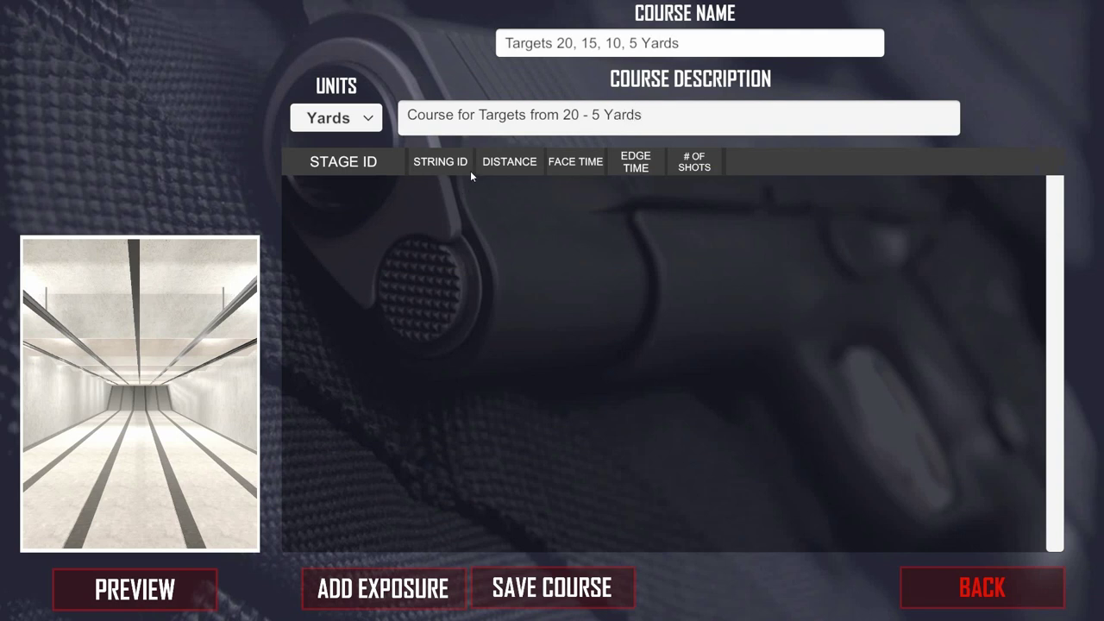
# Add a new stage using the target04 silhouette
pyautogui.click(411, 588)
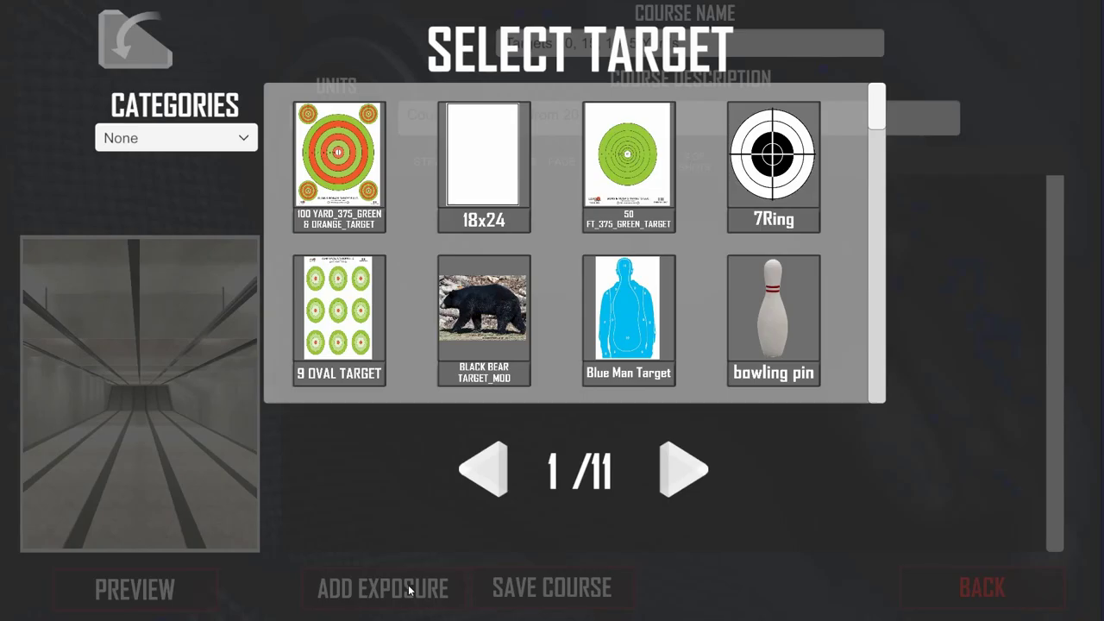
pyautogui.click(673, 465)
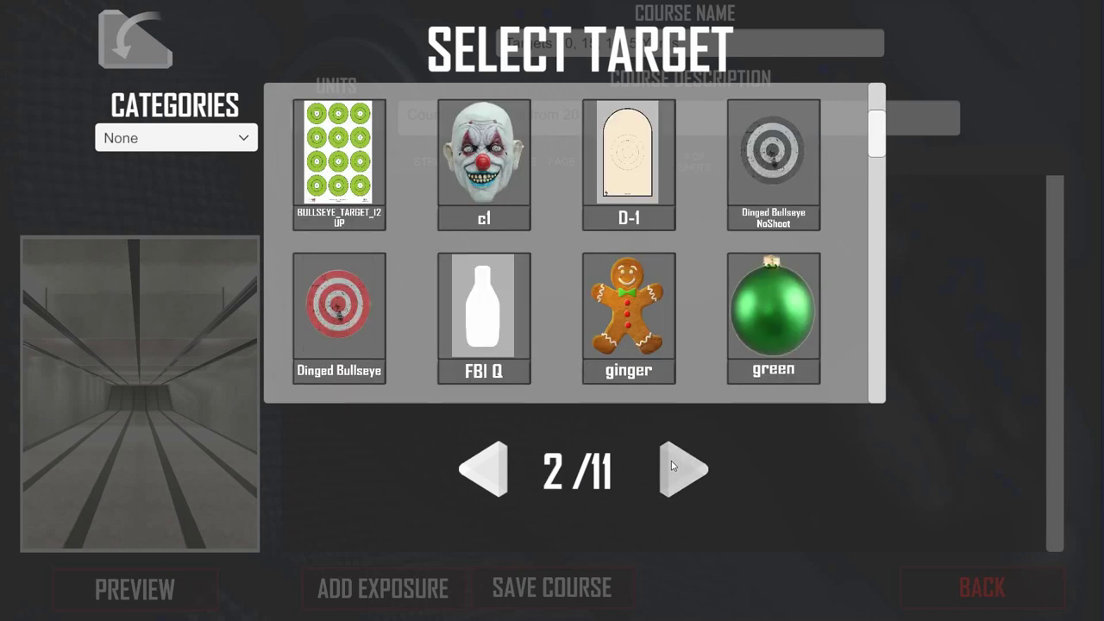
pyautogui.click(673, 465)
pyautogui.click(673, 466)
pyautogui.click(674, 467)
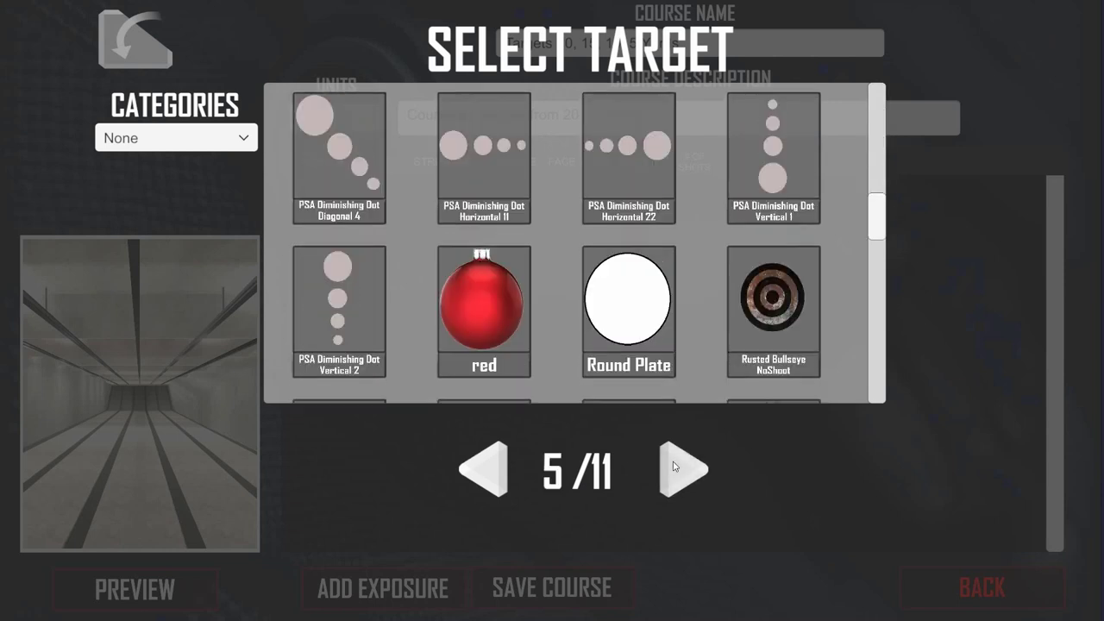
pyautogui.click(674, 466)
pyautogui.click(673, 467)
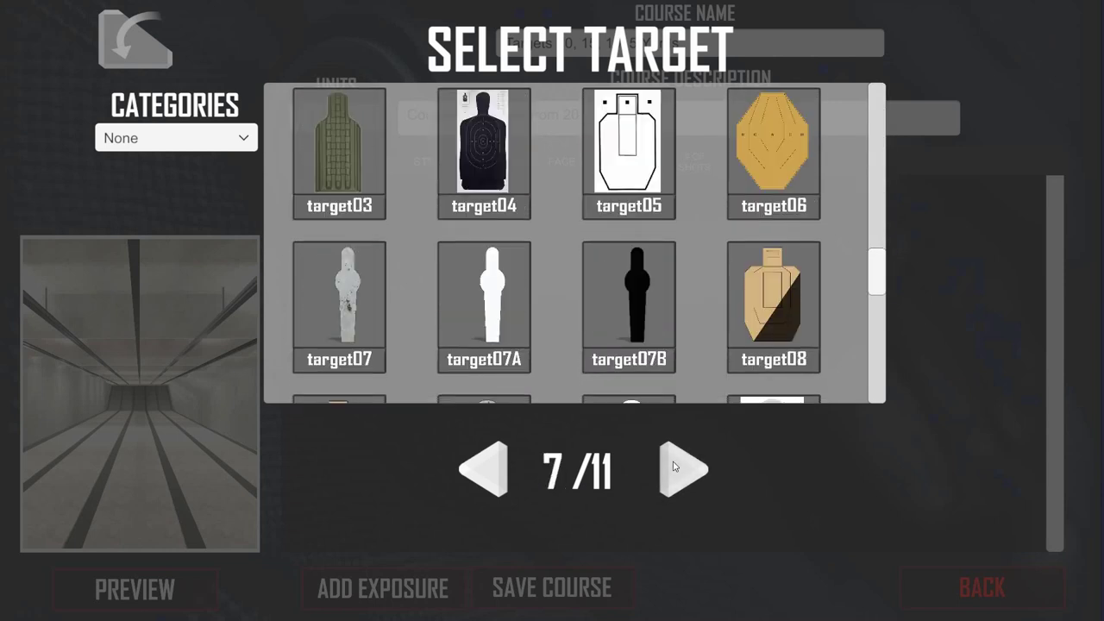
pyautogui.click(496, 184)
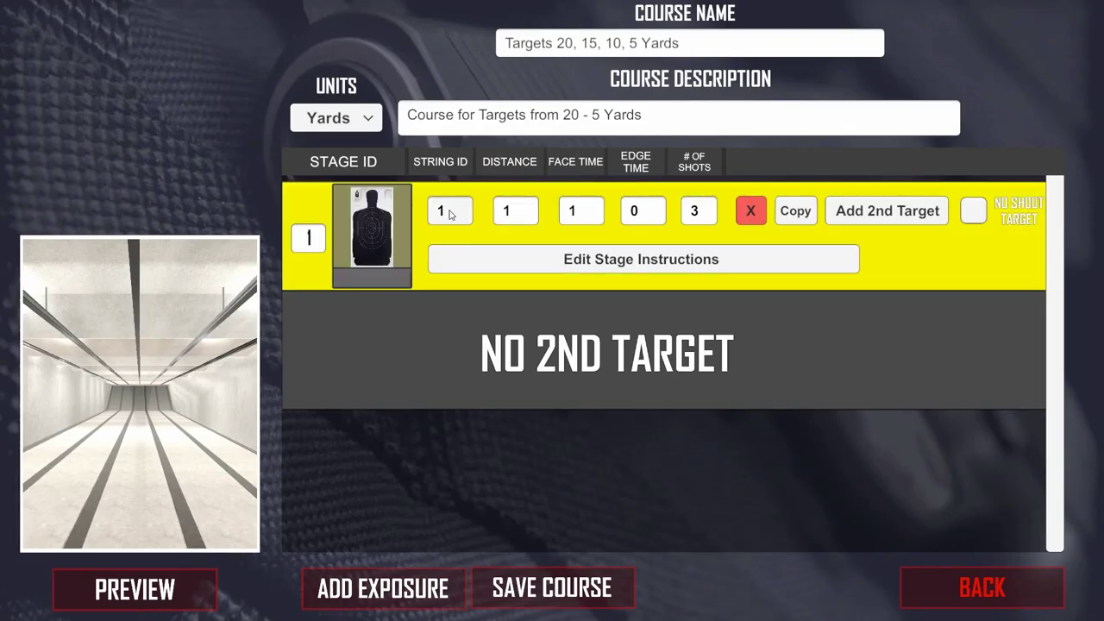
# Set stage 1 to 20 yards, 5 s face time and 1 shot, then duplicate it
pyautogui.click(513, 212)
pyautogui.write('20')
pyautogui.click(587, 214)
pyautogui.write('5')
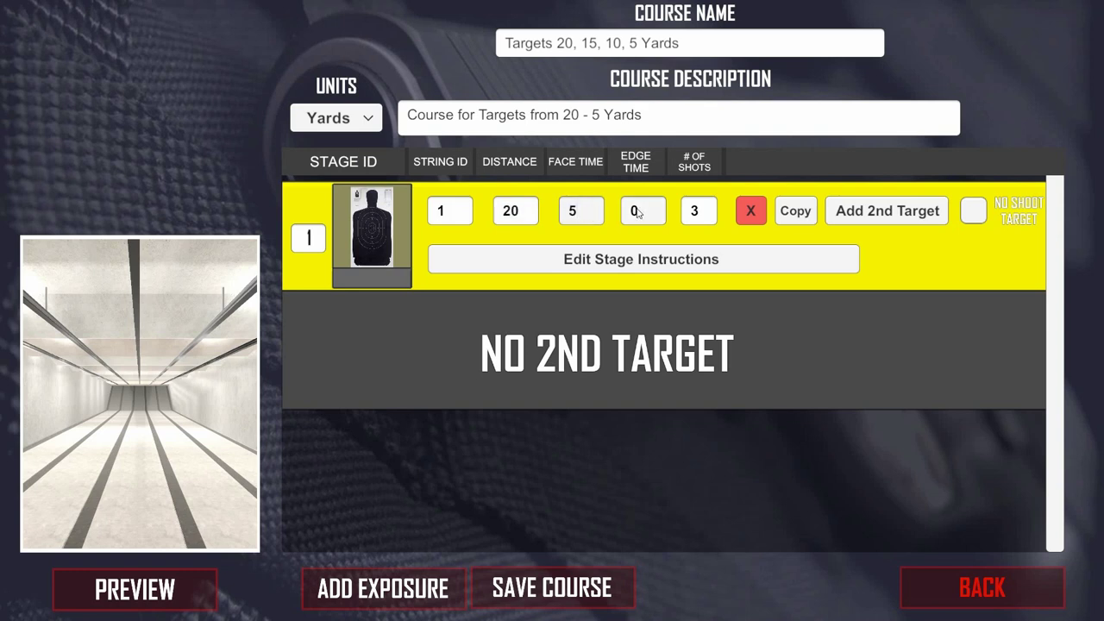
pyautogui.click(699, 215)
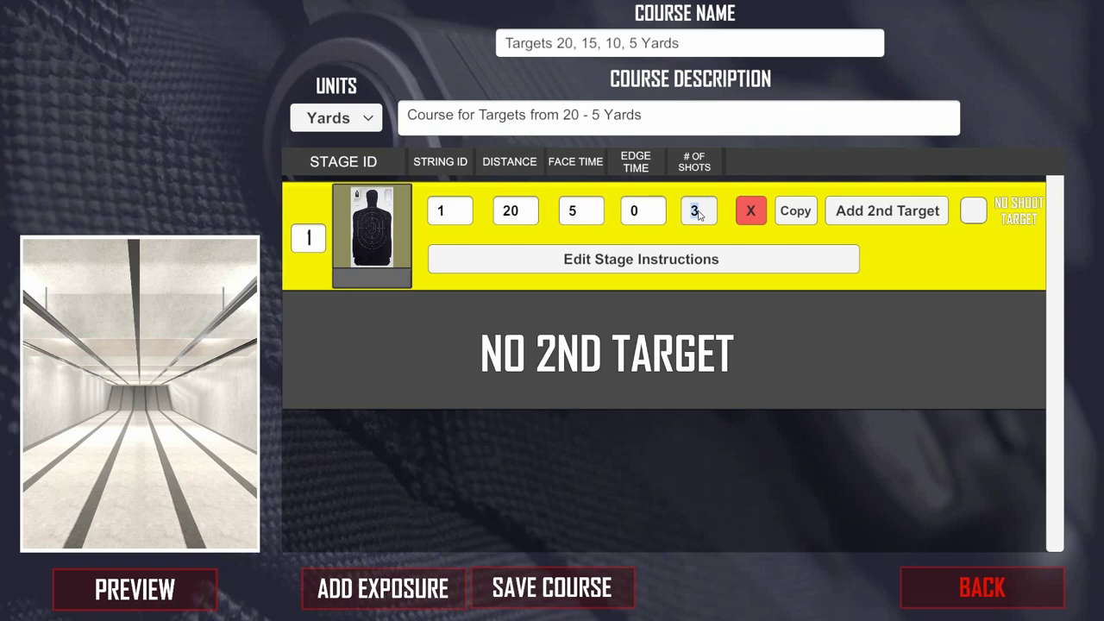
pyautogui.write('1')
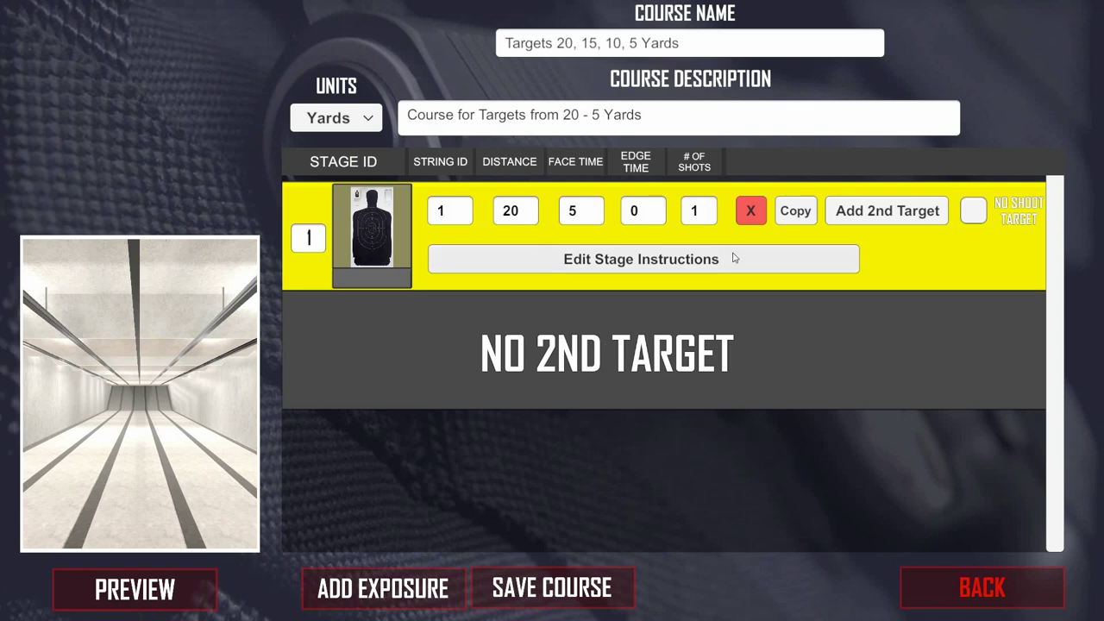
pyautogui.click(797, 211)
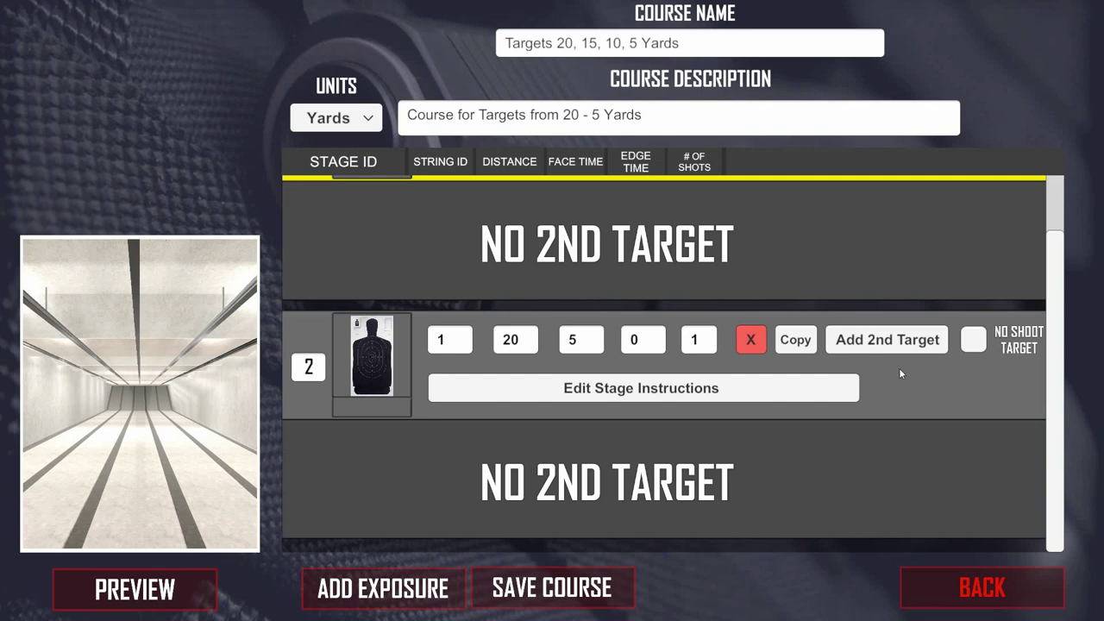
# Set stage 2's distance to 15 and copy it as stage 3
pyautogui.moveTo(1054, 346); pyautogui.dragTo(1051, 179)
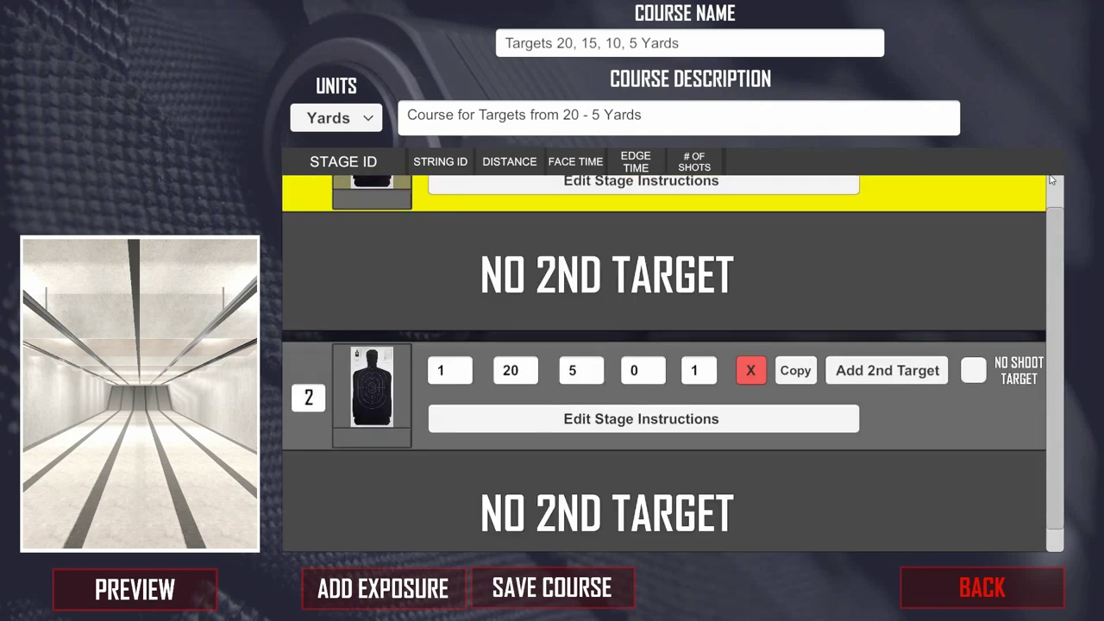
pyautogui.click(528, 345)
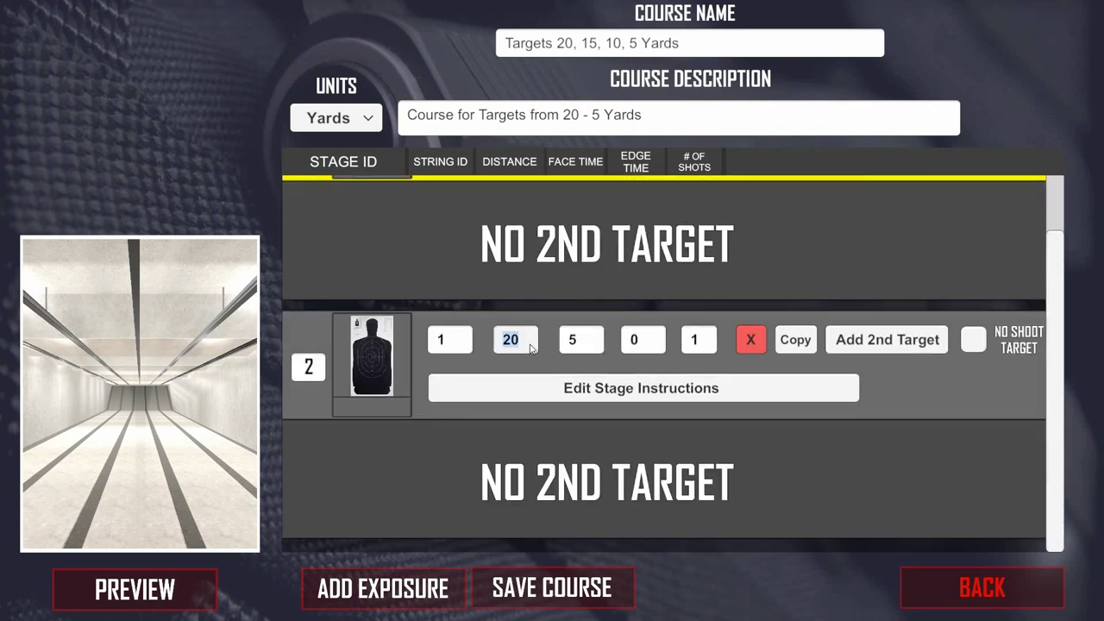
pyautogui.write('15')
pyautogui.click(811, 343)
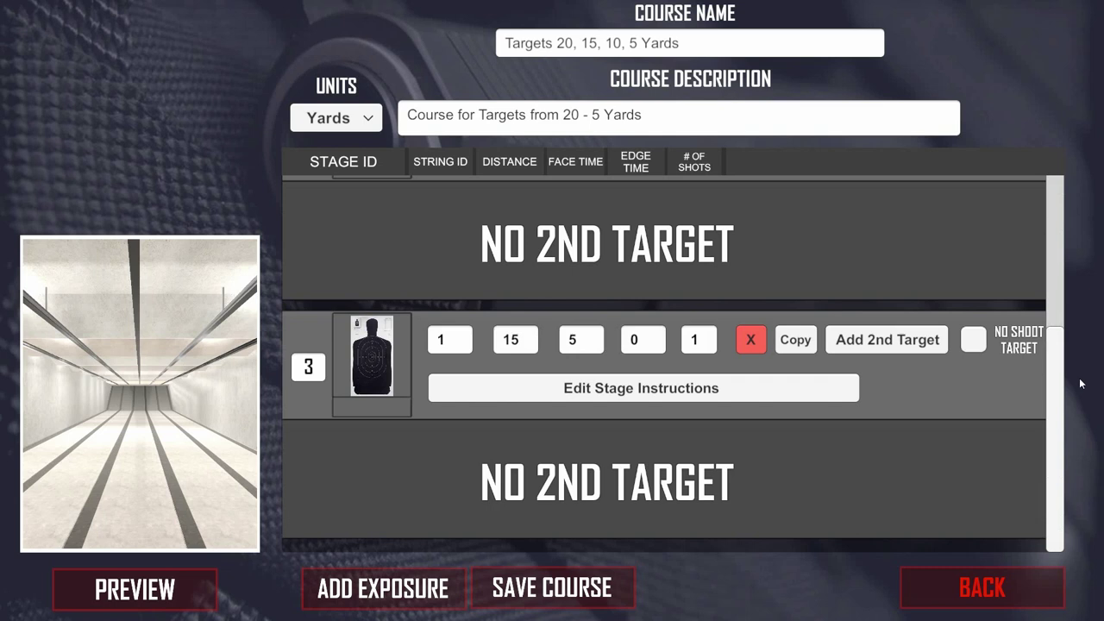
# Set stage 3 to 10, copy it as stage 4, and set stage 4 to 5
pyautogui.moveTo(1055, 423); pyautogui.dragTo(1048, 461)
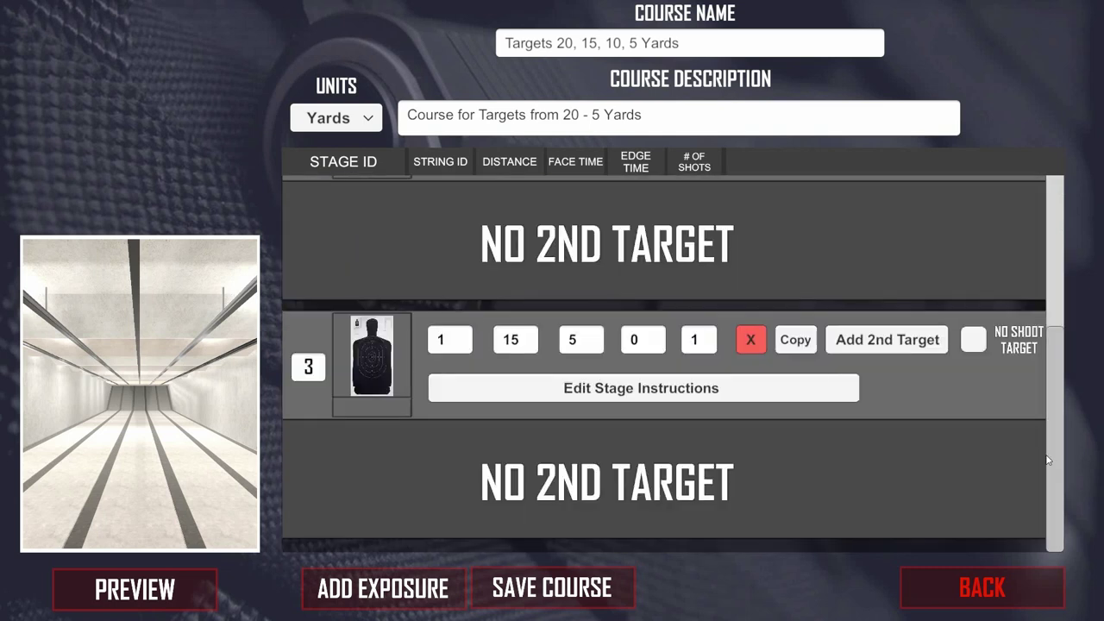
pyautogui.scroll(5, 1045, 432)
pyautogui.scroll(-4, 1036, 367)
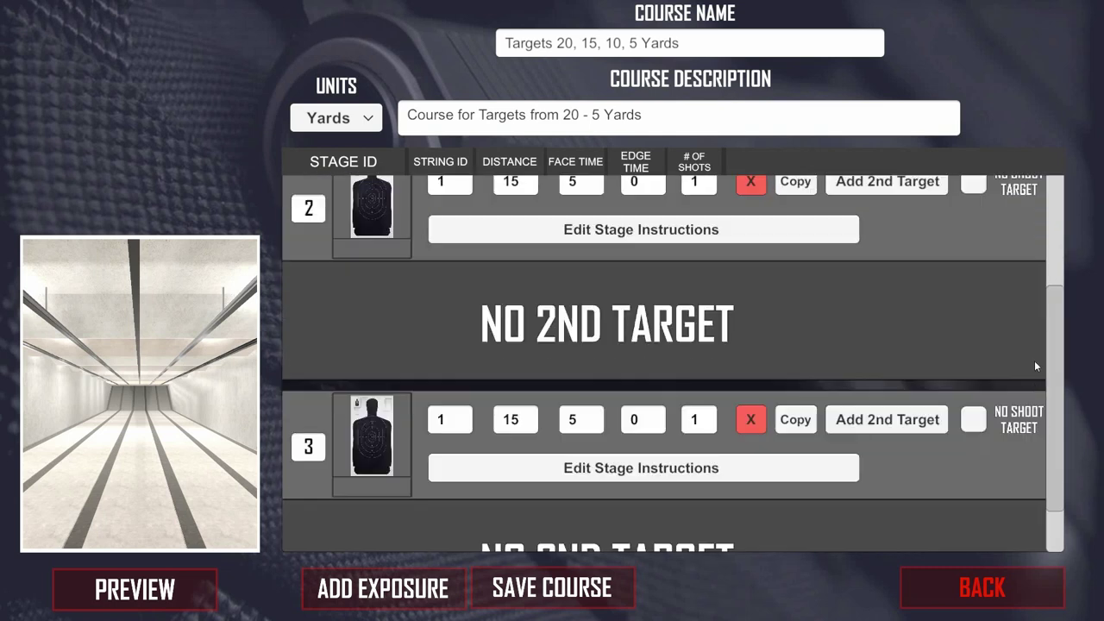
pyautogui.click(517, 421)
pyautogui.write('10')
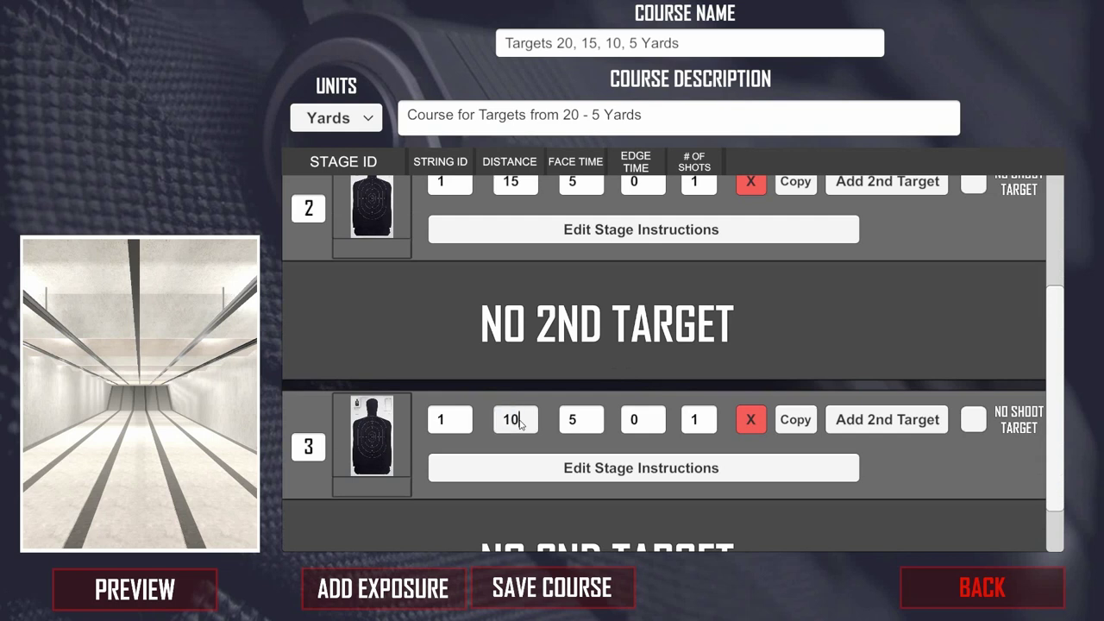
pyautogui.click(795, 420)
pyautogui.click(522, 339)
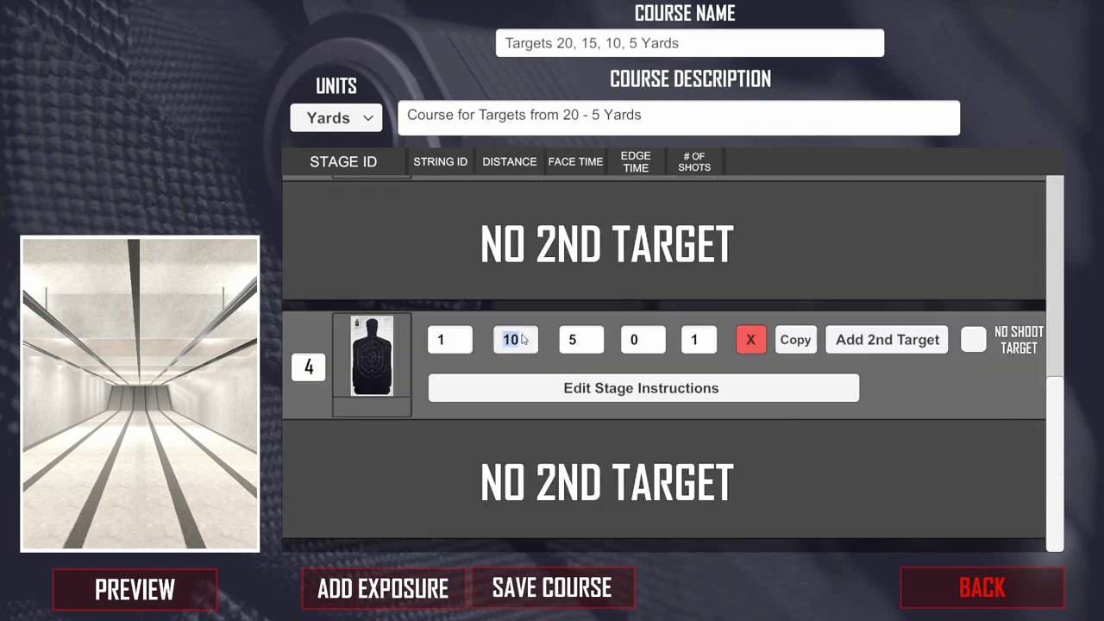
pyautogui.write('5')
pyautogui.click(1057, 345)
# Scroll through the stage list to review stages 3 and 4 at 10 and 5 yards
pyautogui.moveTo(1054, 425); pyautogui.dragTo(1033, 271)
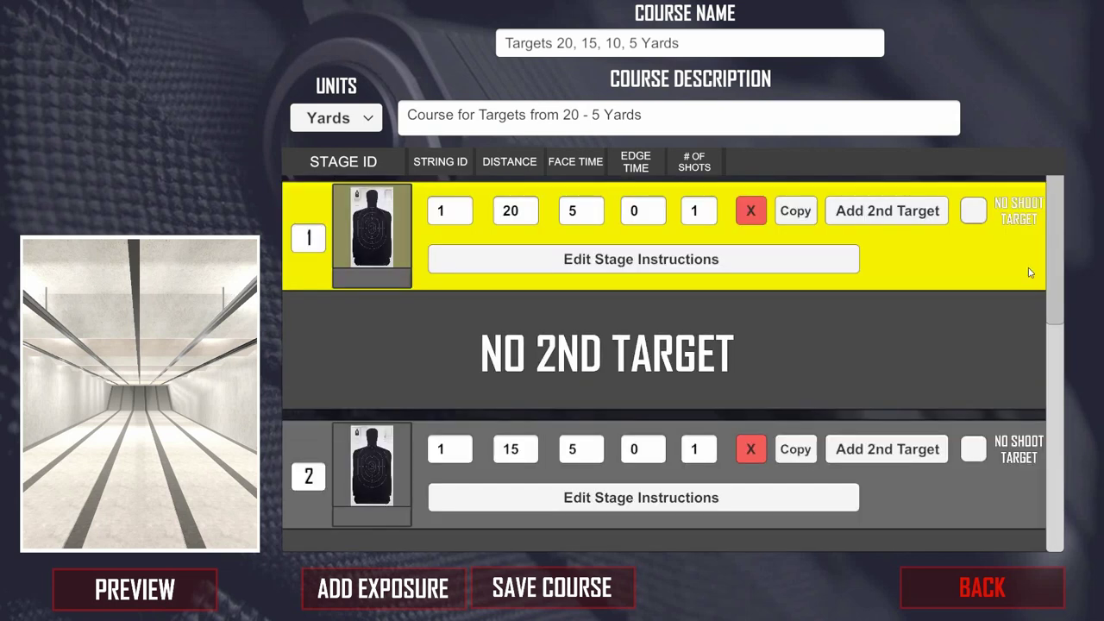
pyautogui.scroll(-3, 716, 385)
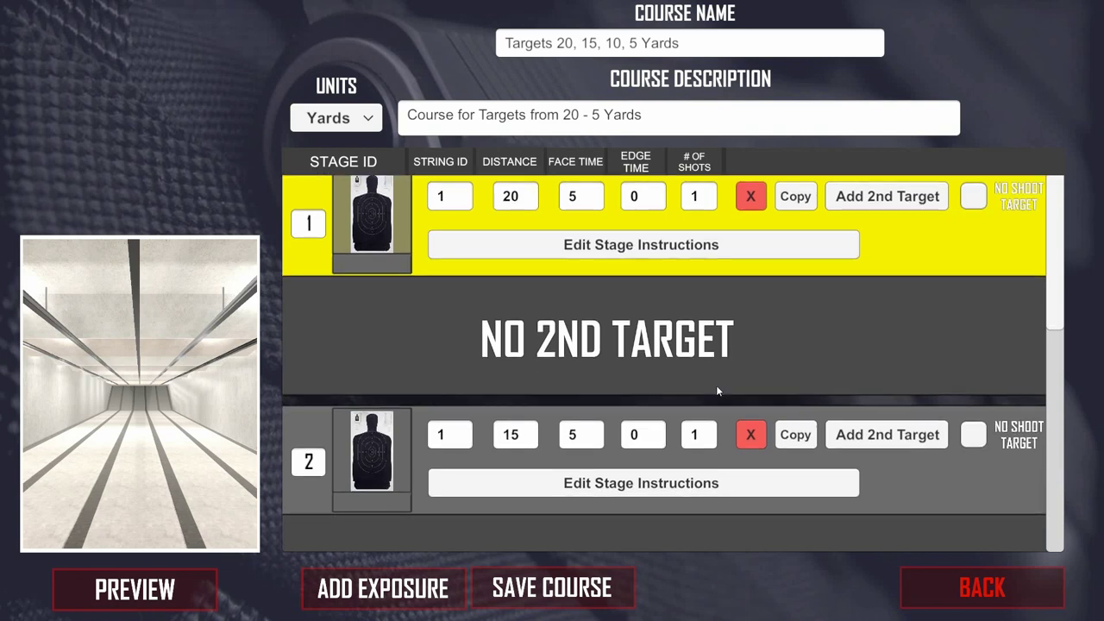
pyautogui.scroll(-3, 716, 388)
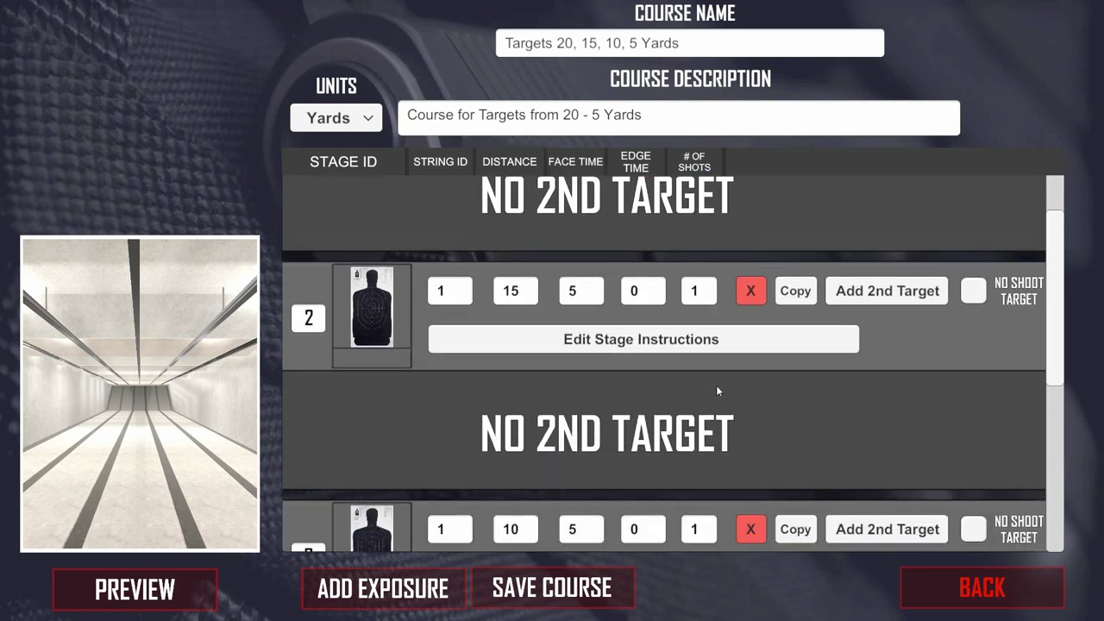
pyautogui.scroll(-3, 664, 362)
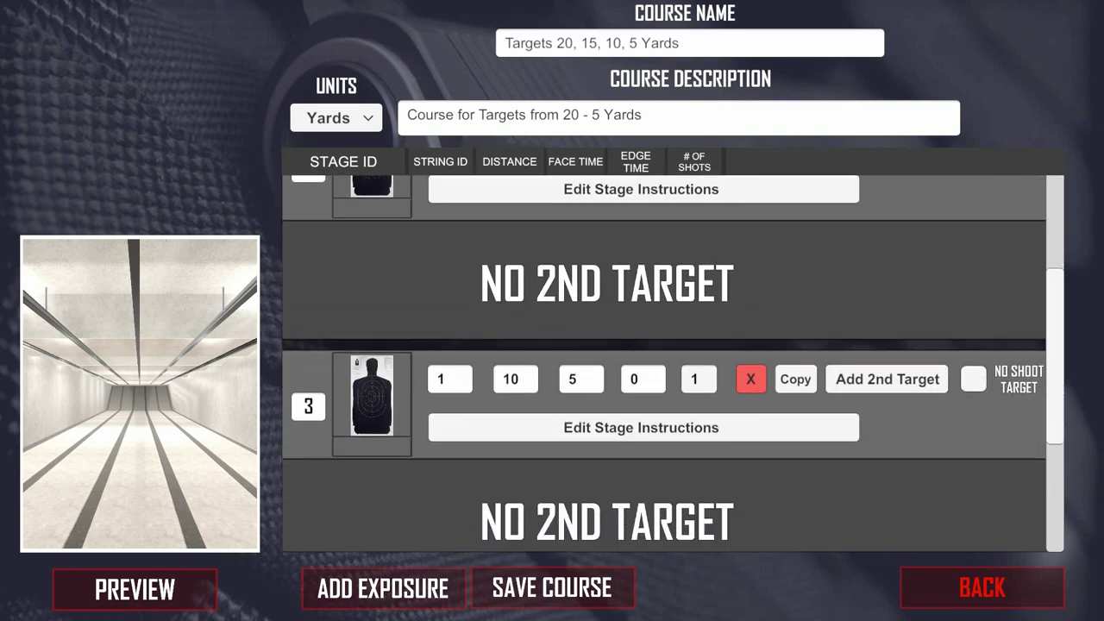
pyautogui.scroll(-2, 517, 432)
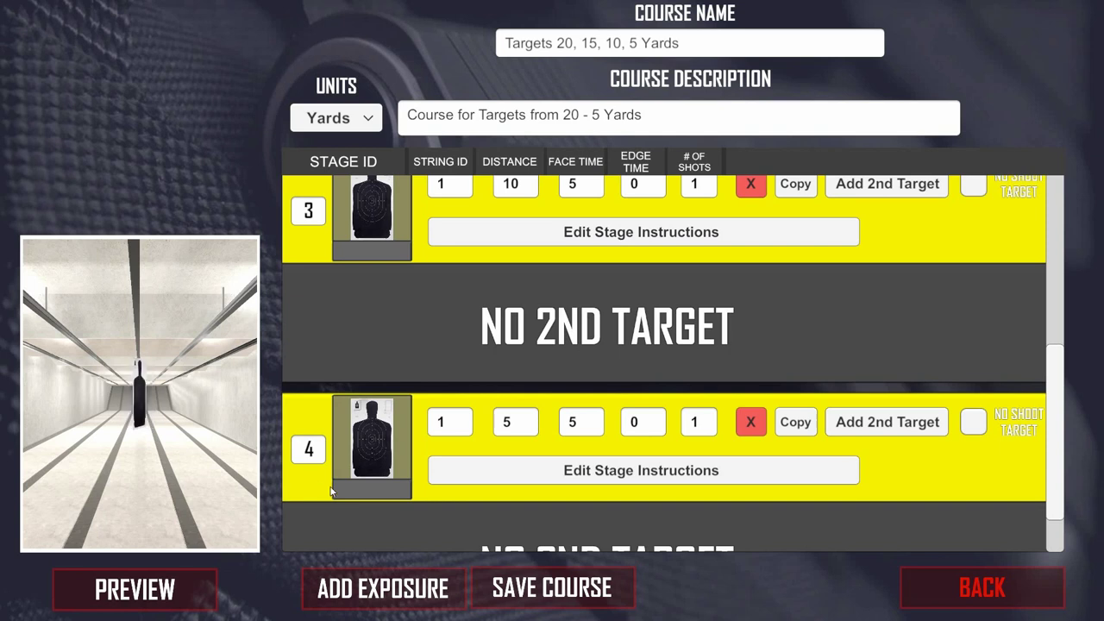
pyautogui.moveTo(1060, 372); pyautogui.dragTo(1042, 446)
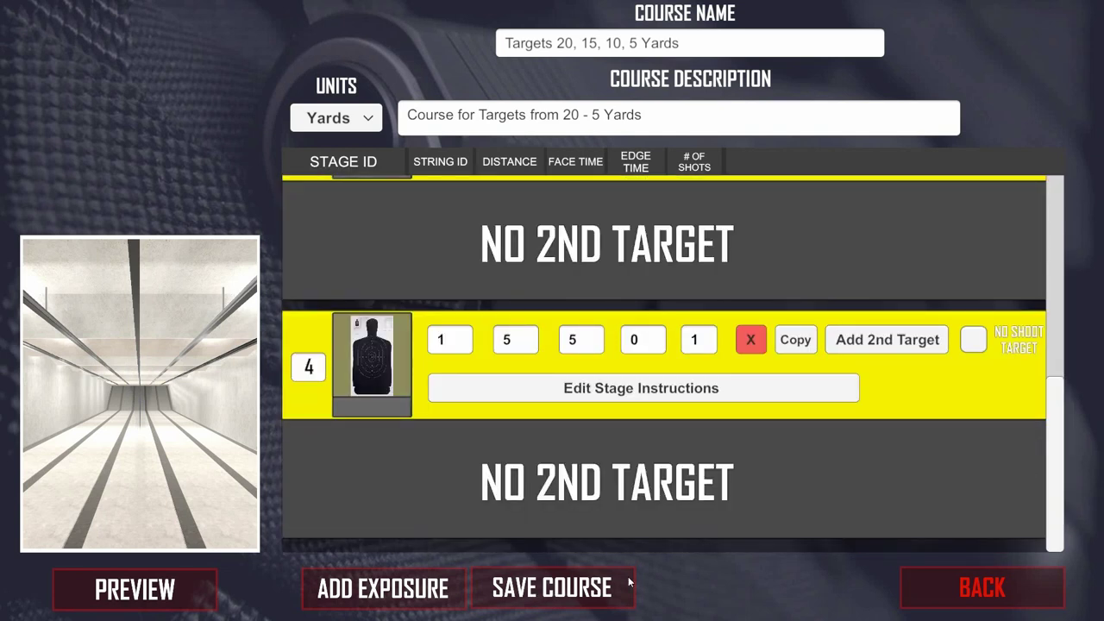
# Save the course and return to the main menu
pyautogui.click(580, 604)
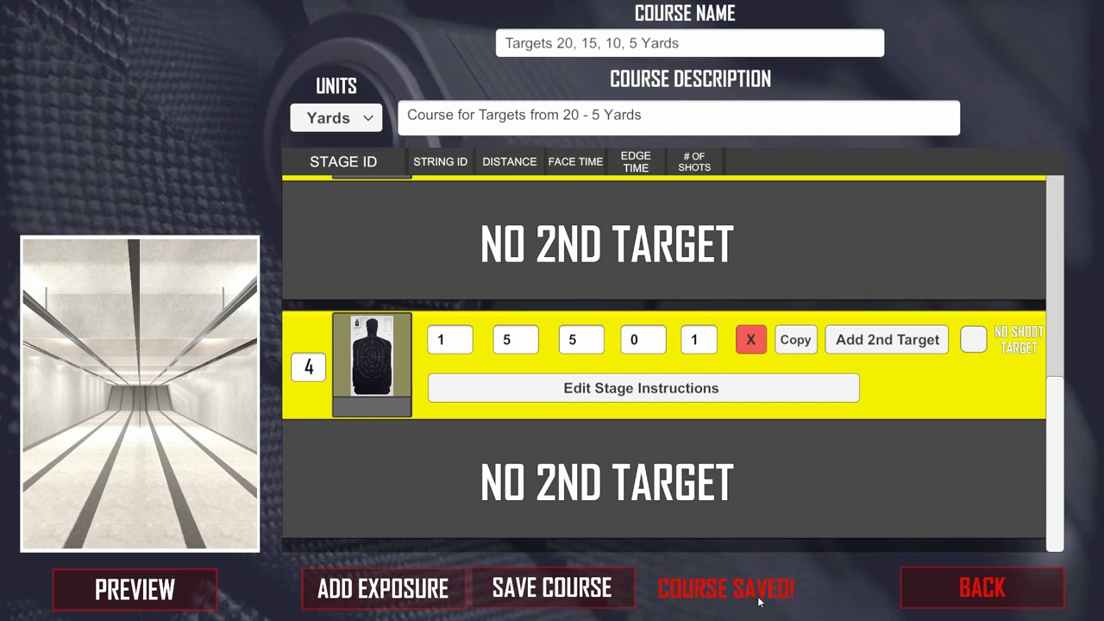
pyautogui.click(966, 591)
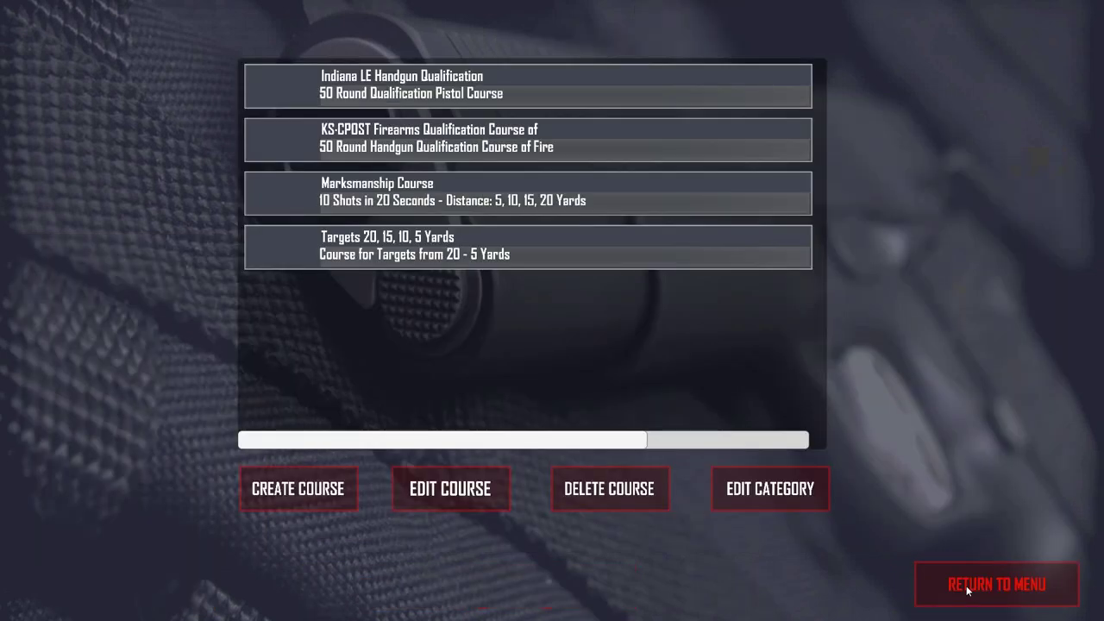
pyautogui.click(991, 583)
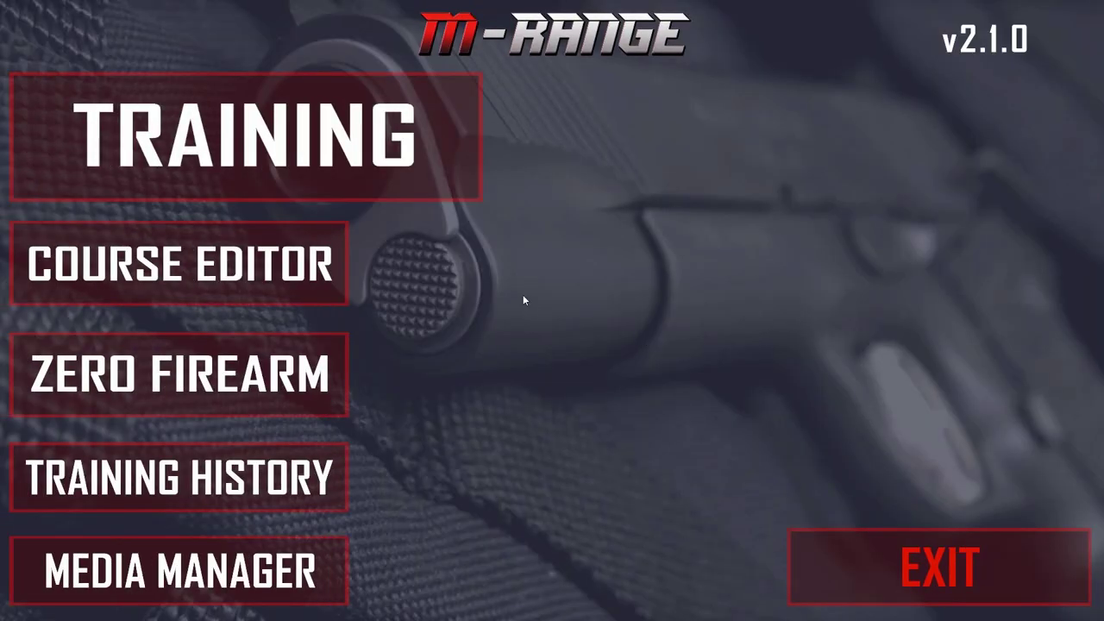
# Select 'Targets 20, 15, 10, 5 Yards' under Training and start the course
pyautogui.click(342, 152)
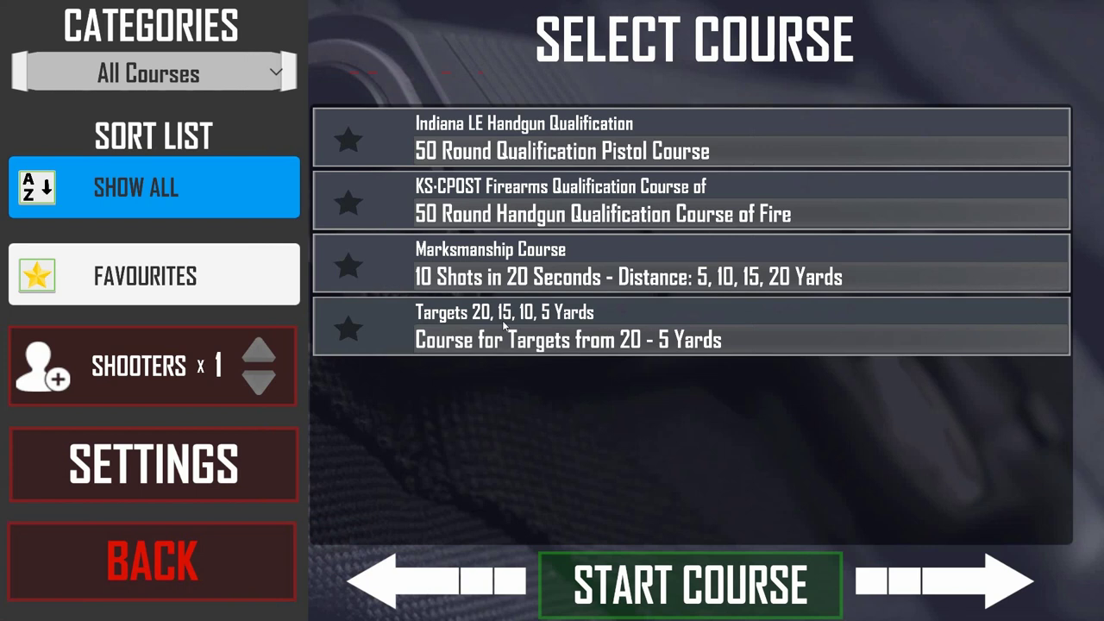
pyautogui.click(514, 331)
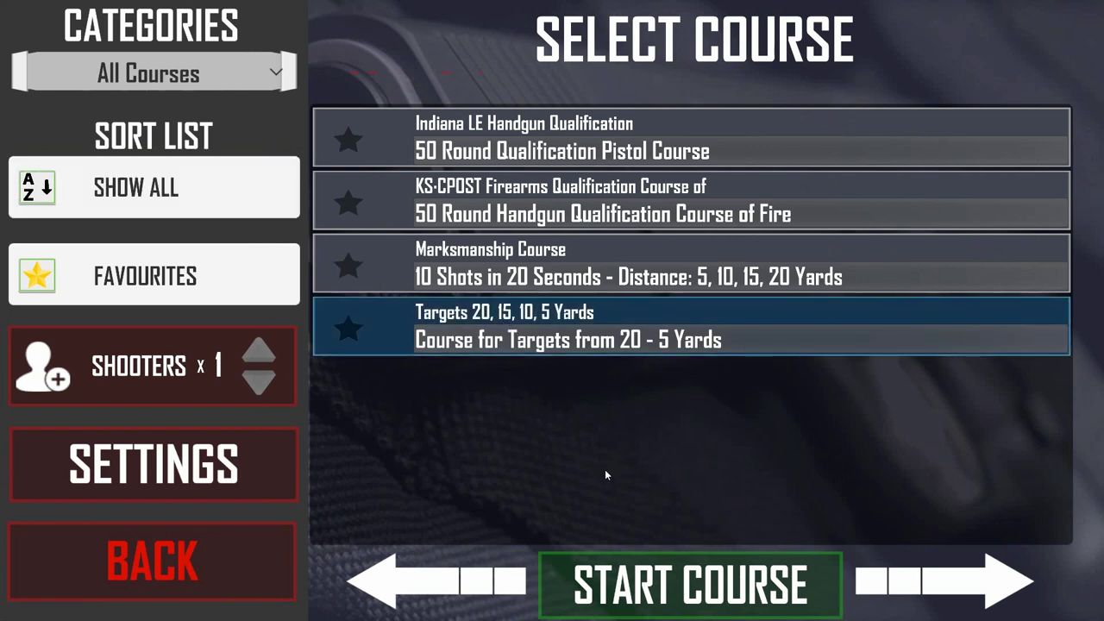
pyautogui.click(698, 592)
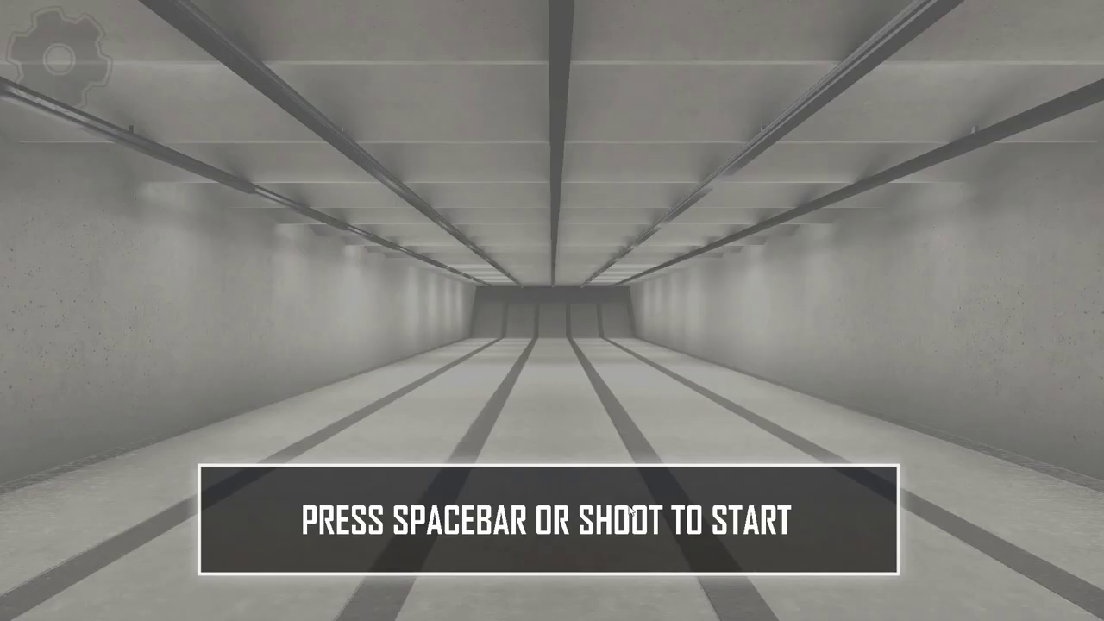
# Fire one shot in each of the four stages, totalling 4 hits, 0 misses, score 39
pyautogui.click(645, 526)
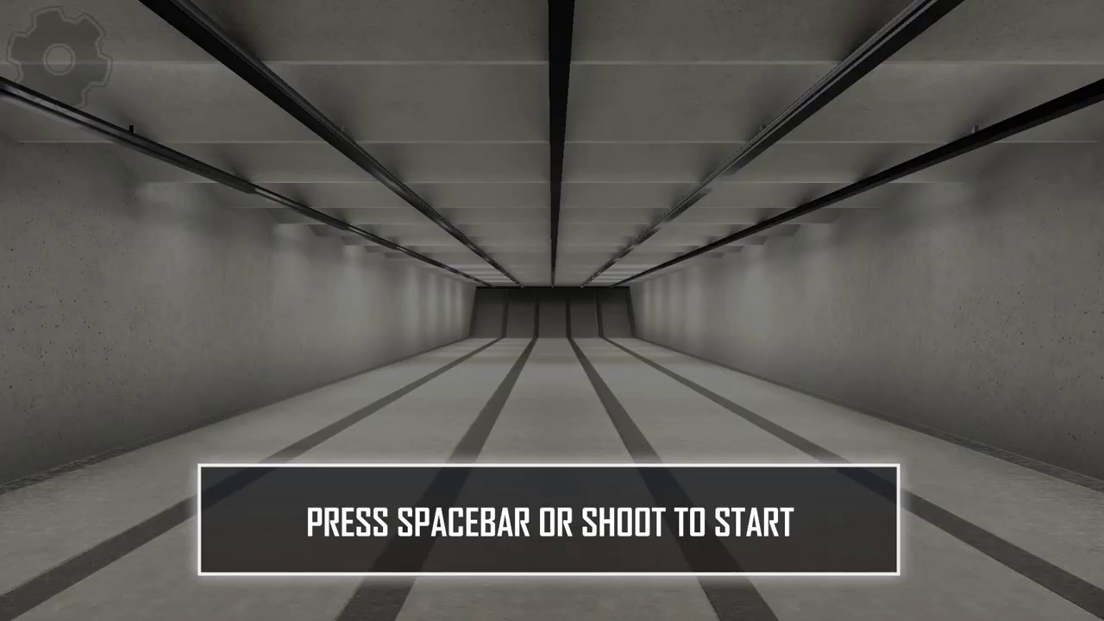
pyautogui.click(656, 536)
pyautogui.click(639, 522)
pyautogui.click(662, 525)
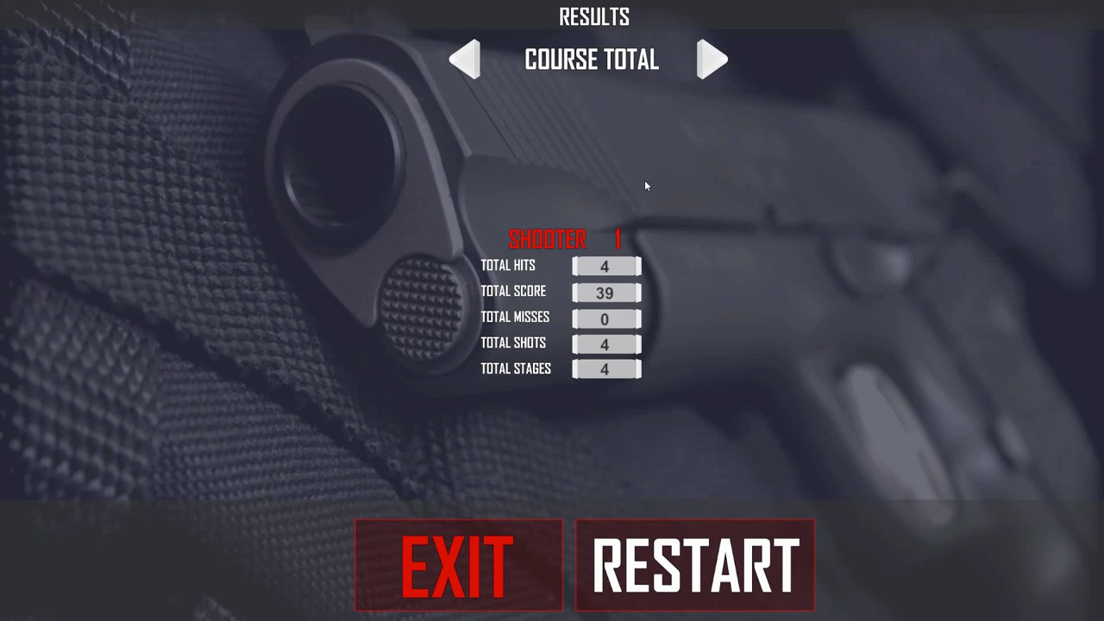
# Step through the stage 1–4 results and back to stage 1, then open Stage Review
pyautogui.click(709, 59)
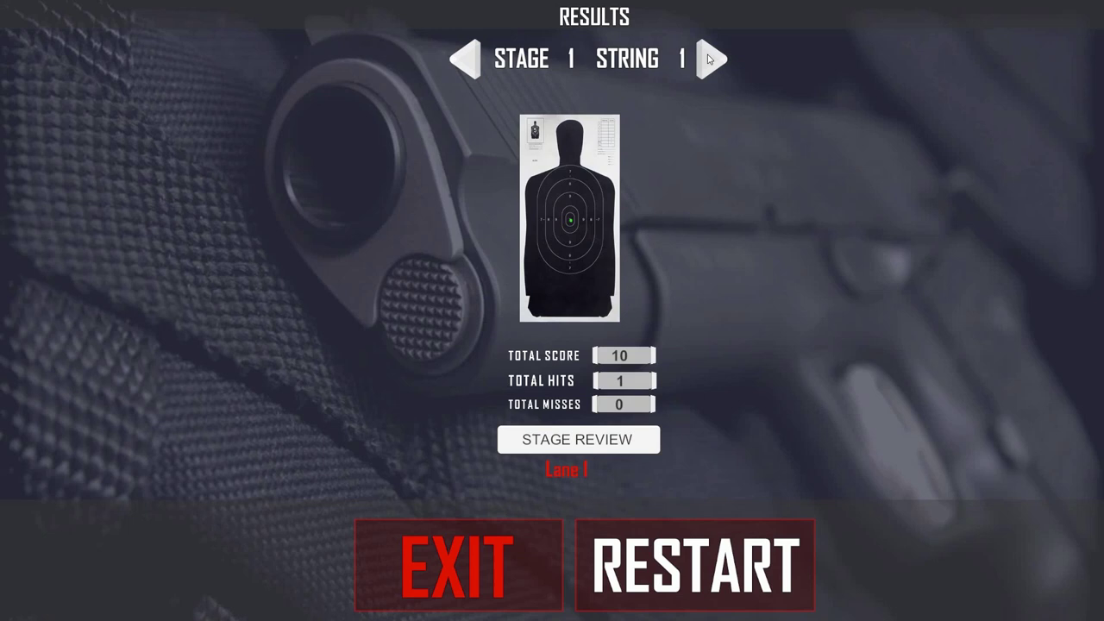
pyautogui.click(708, 59)
pyautogui.click(708, 58)
pyautogui.click(709, 59)
pyautogui.click(457, 62)
pyautogui.click(461, 58)
pyautogui.click(460, 60)
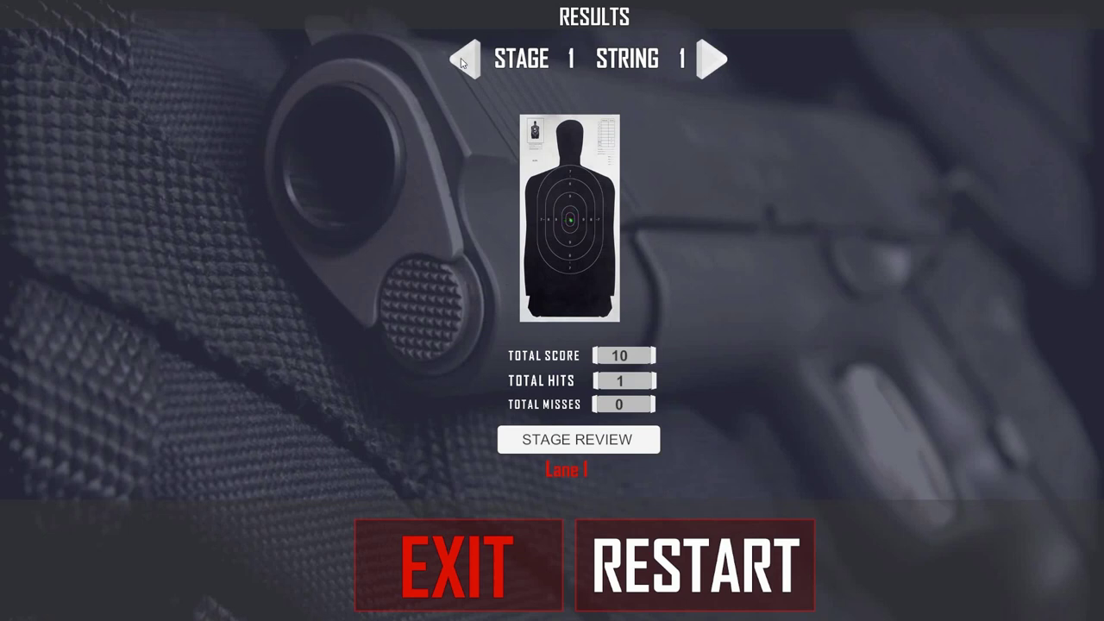
pyautogui.click(595, 447)
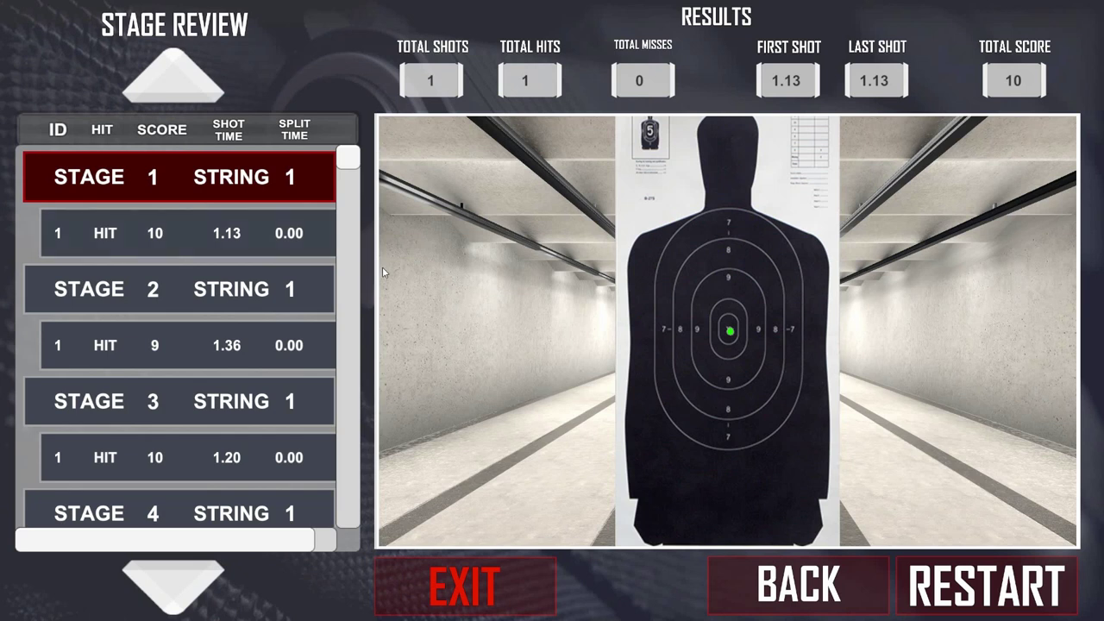
# Inspect each stage's shot on the target and its score details, stages 1 through 4
pyautogui.click(248, 237)
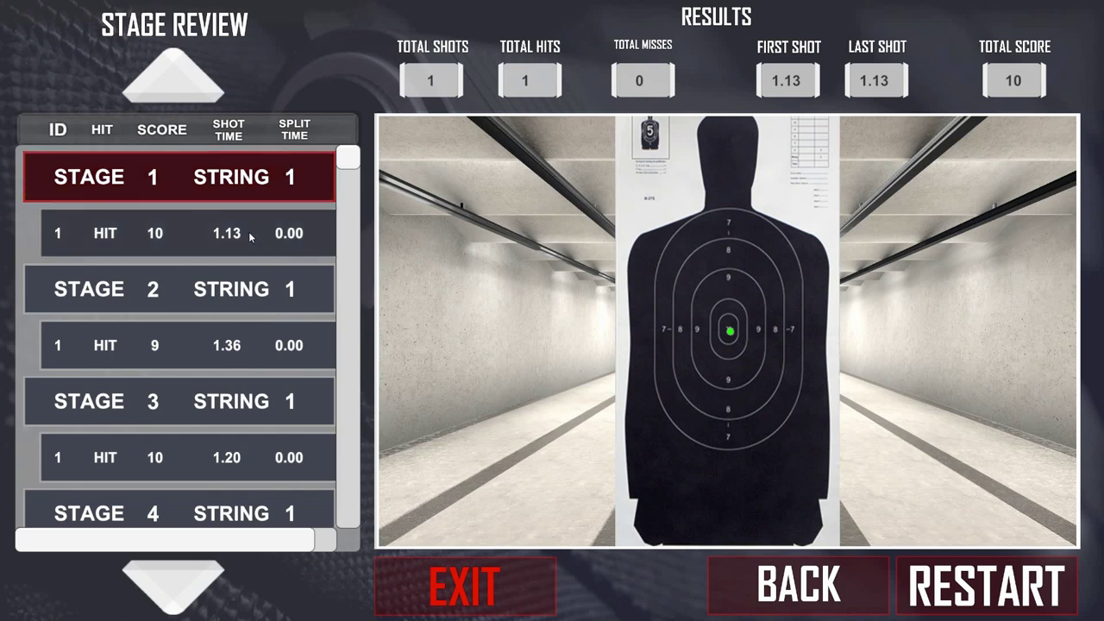
pyautogui.click(246, 294)
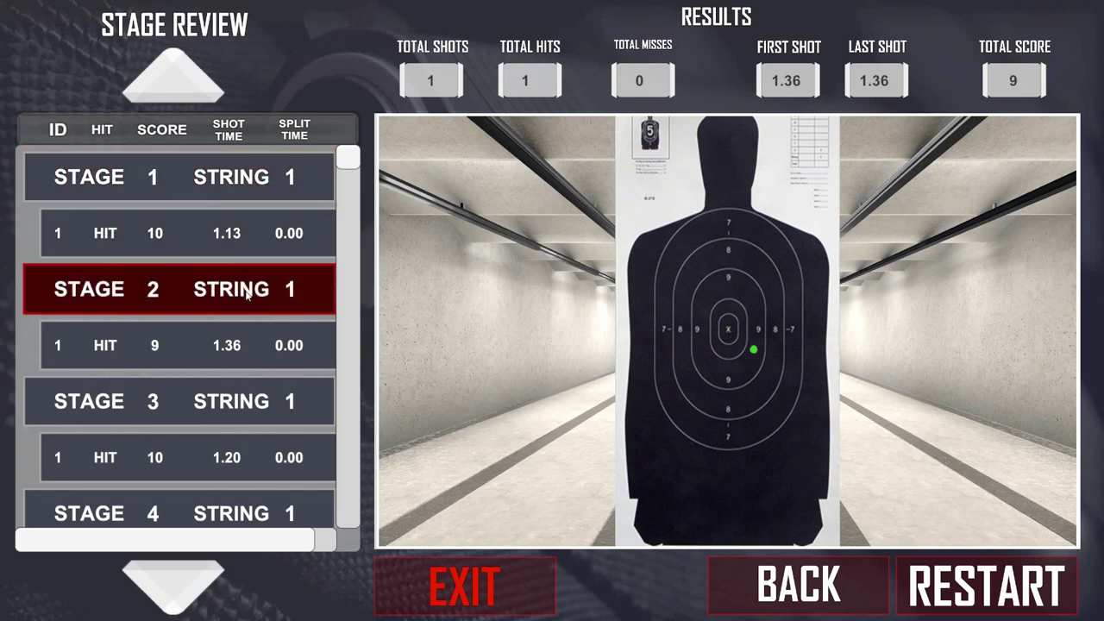
pyautogui.click(242, 347)
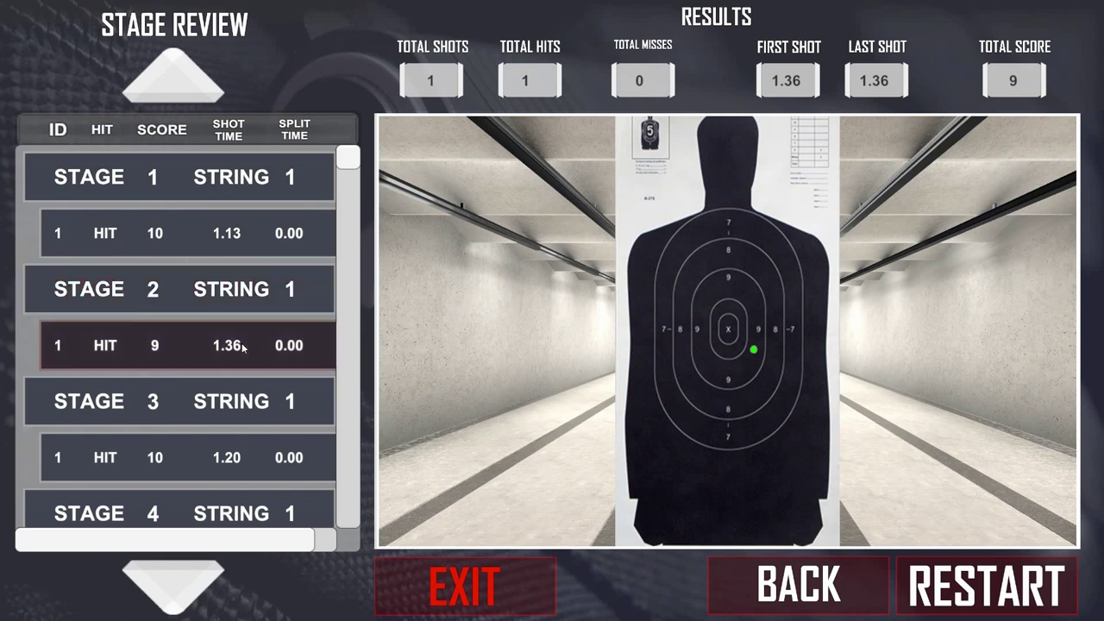
pyautogui.click(236, 402)
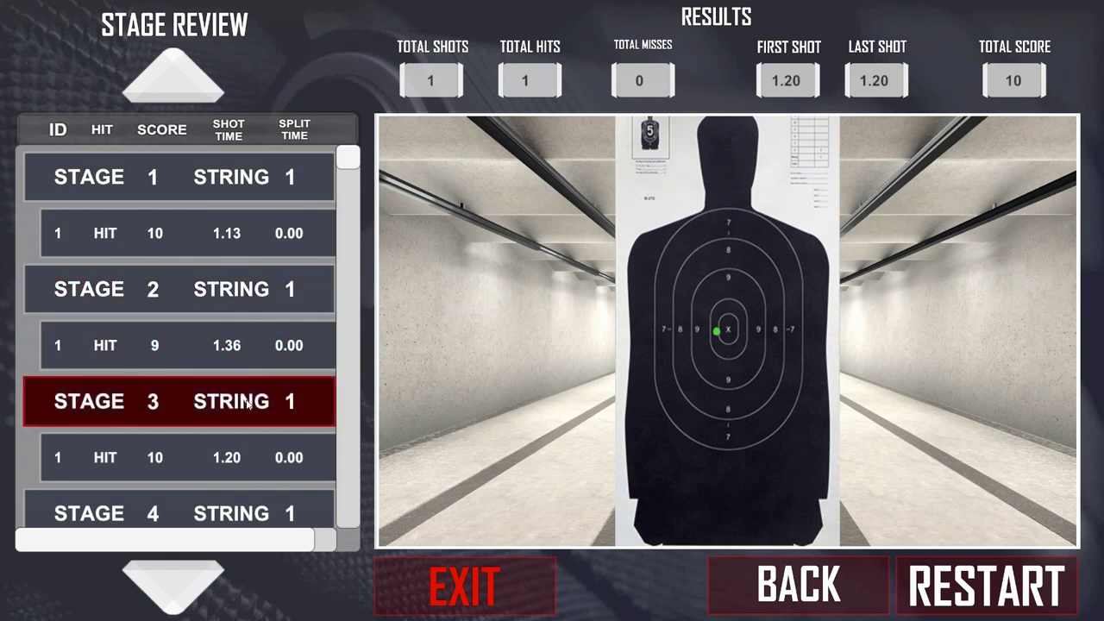
pyautogui.click(248, 441)
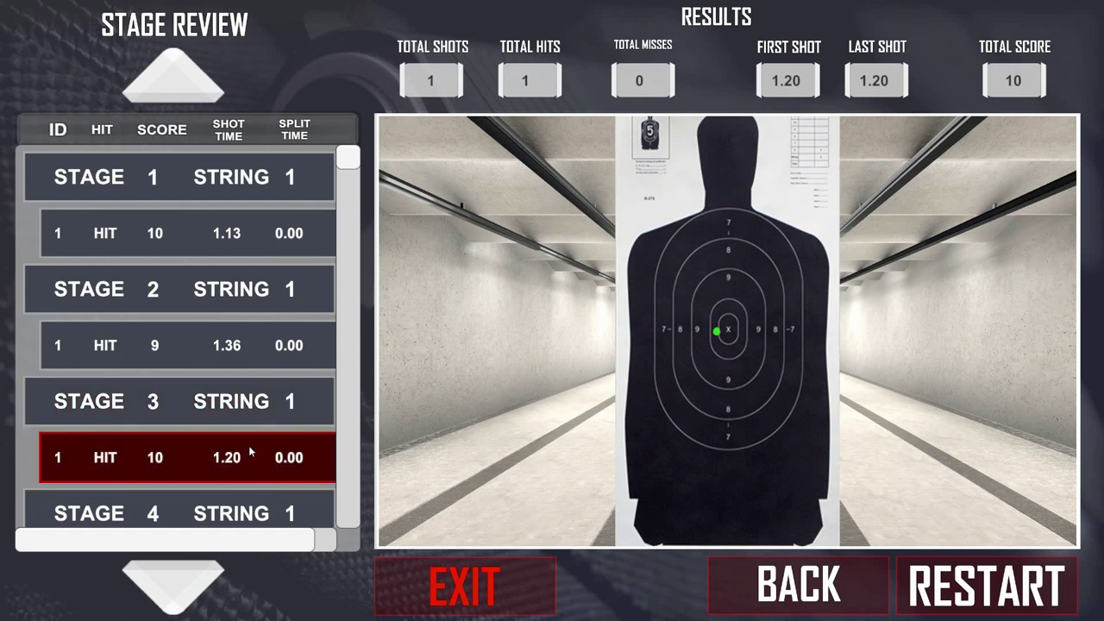
pyautogui.scroll(-1, 248, 446)
pyautogui.click(223, 496)
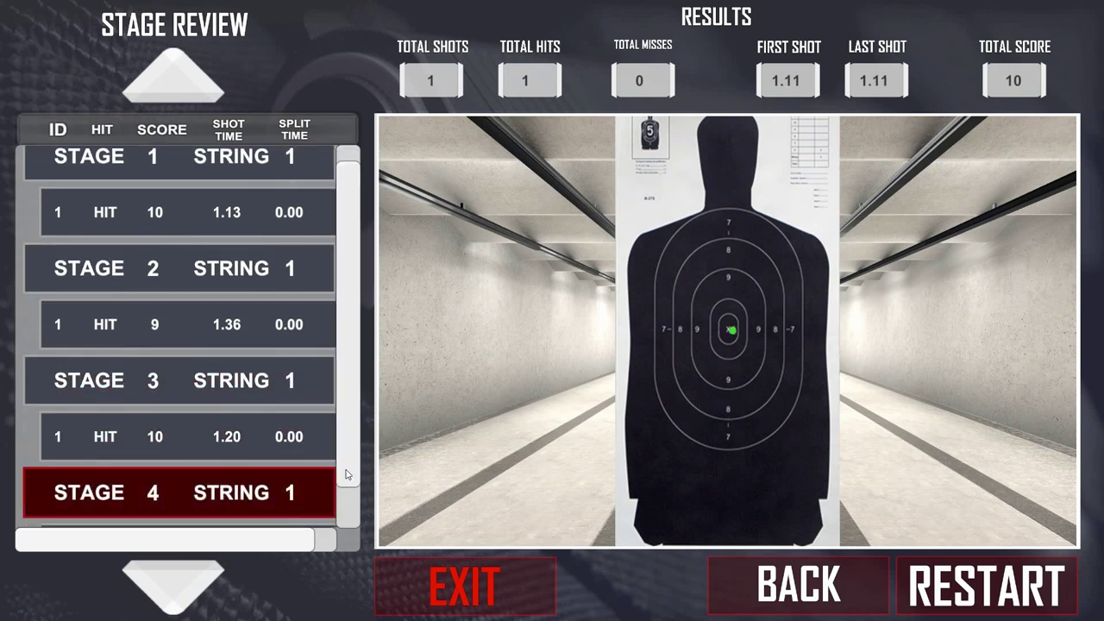
pyautogui.scroll(-1, 311, 492)
pyautogui.click(302, 506)
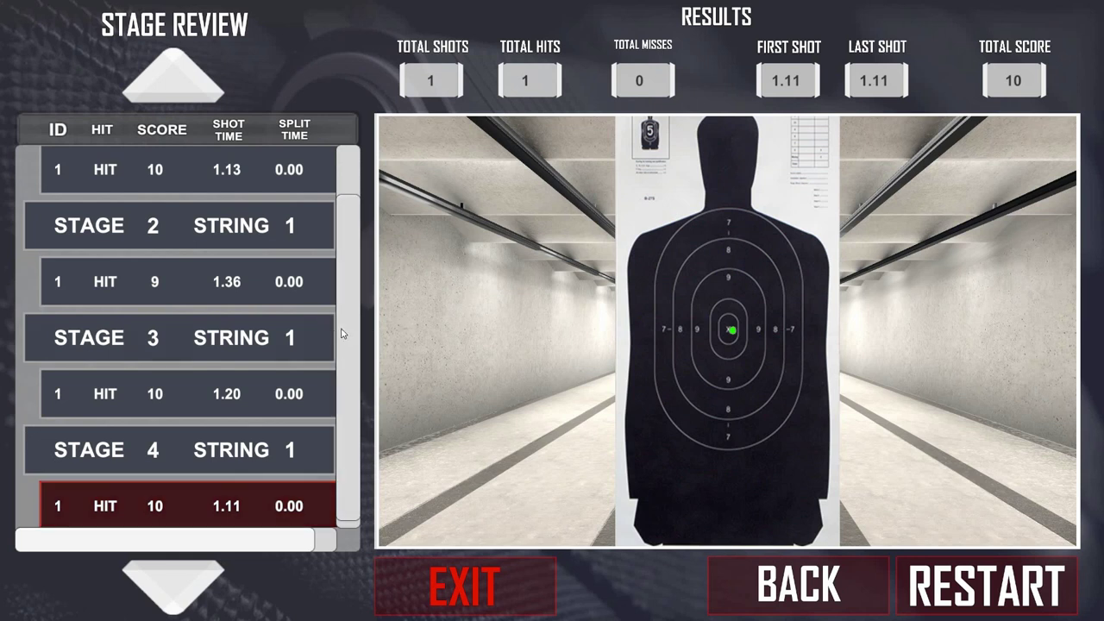
pyautogui.moveTo(342, 320); pyautogui.dragTo(349, 204)
# Step down the shot list from stage 1 to stage 4, then return to the results summary
pyautogui.click(199, 177)
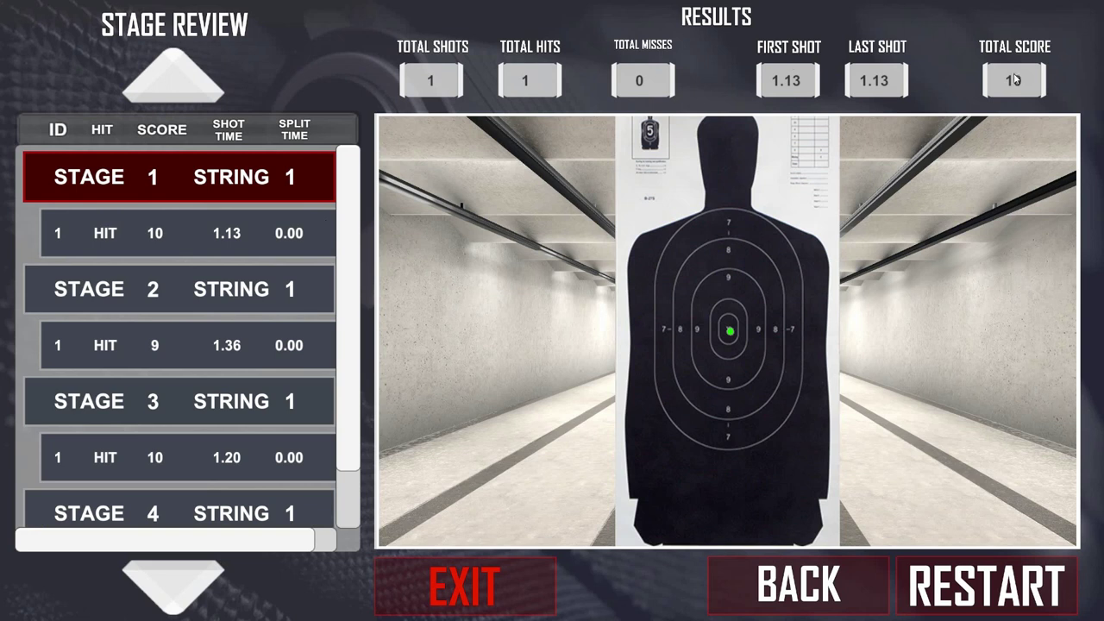
pyautogui.click(187, 586)
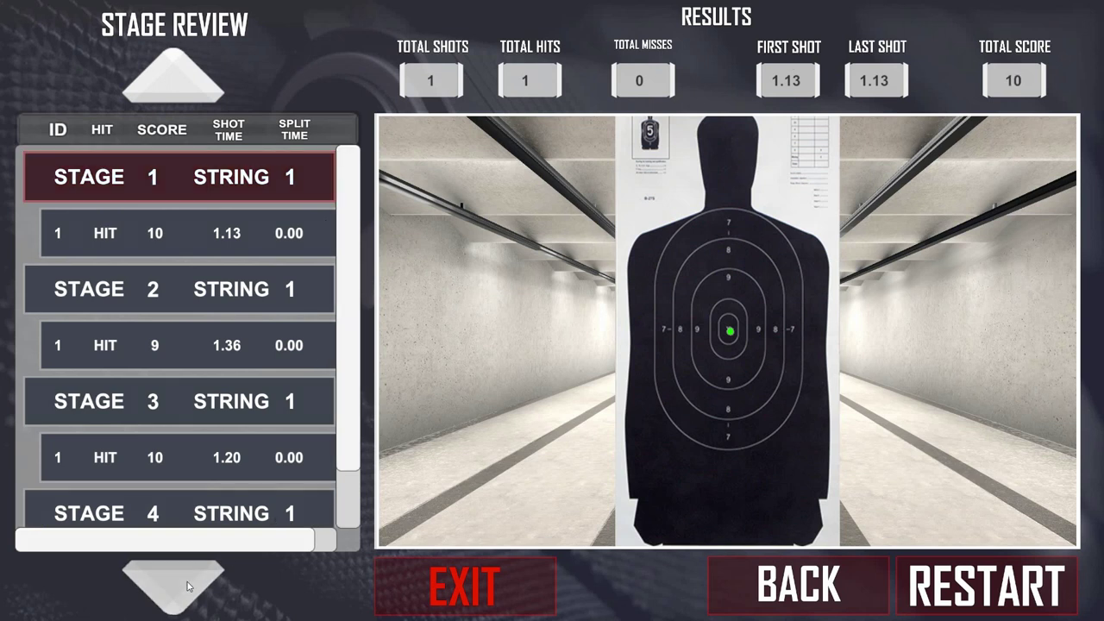
pyautogui.click(187, 587)
pyautogui.click(187, 587)
pyautogui.click(187, 586)
pyautogui.click(187, 586)
pyautogui.click(188, 587)
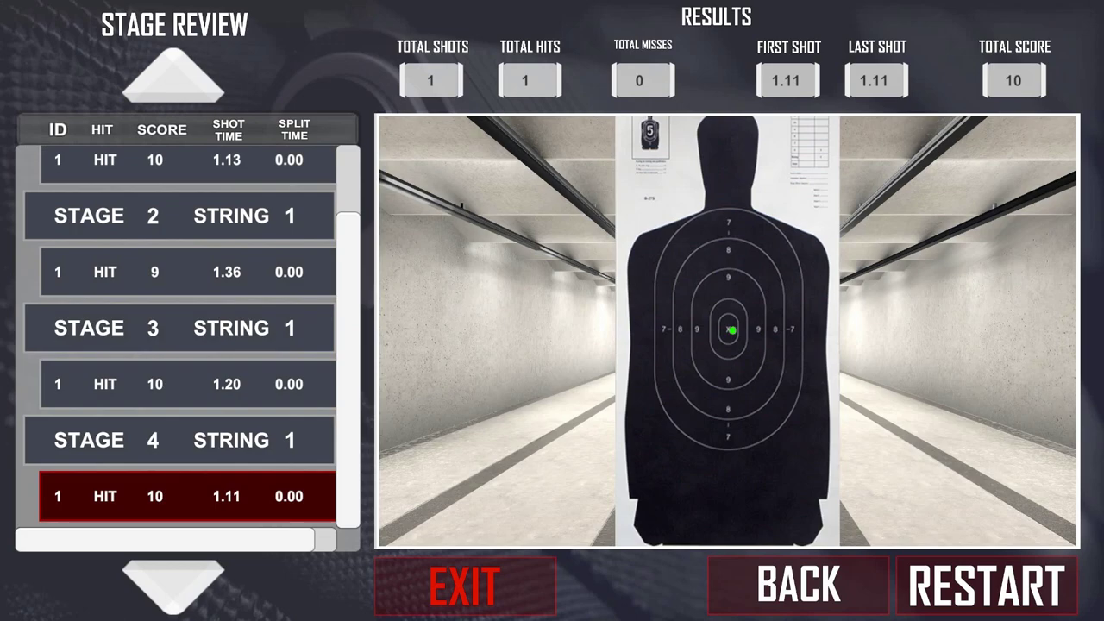
pyautogui.click(798, 584)
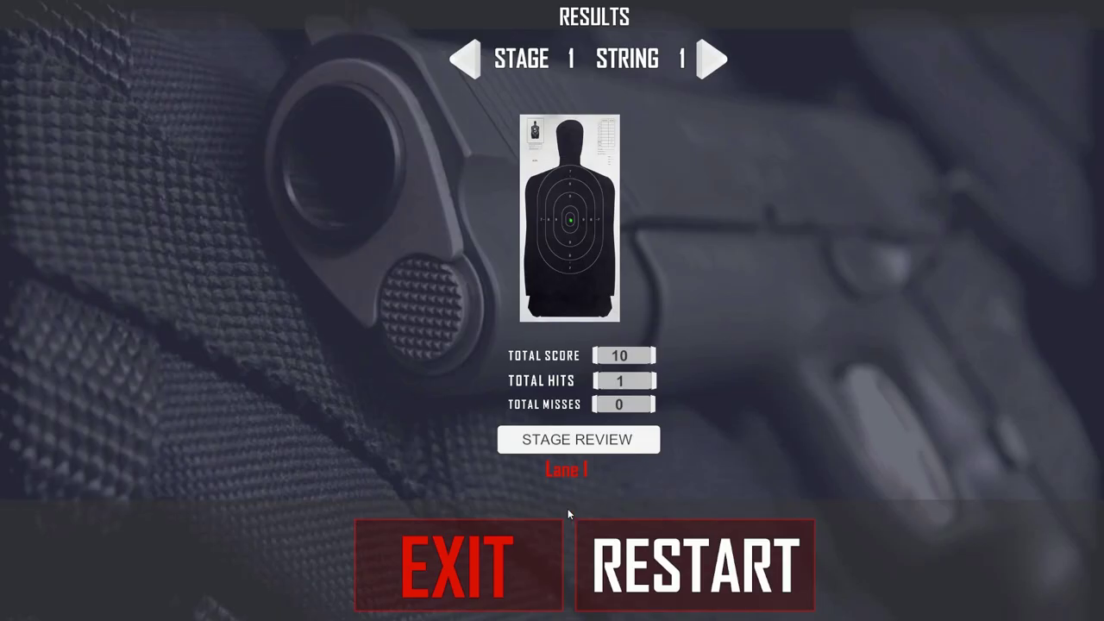
# Open the 'Targets 20, 15, 10, 5 Yards' course in the Course Editor
pyautogui.click(473, 569)
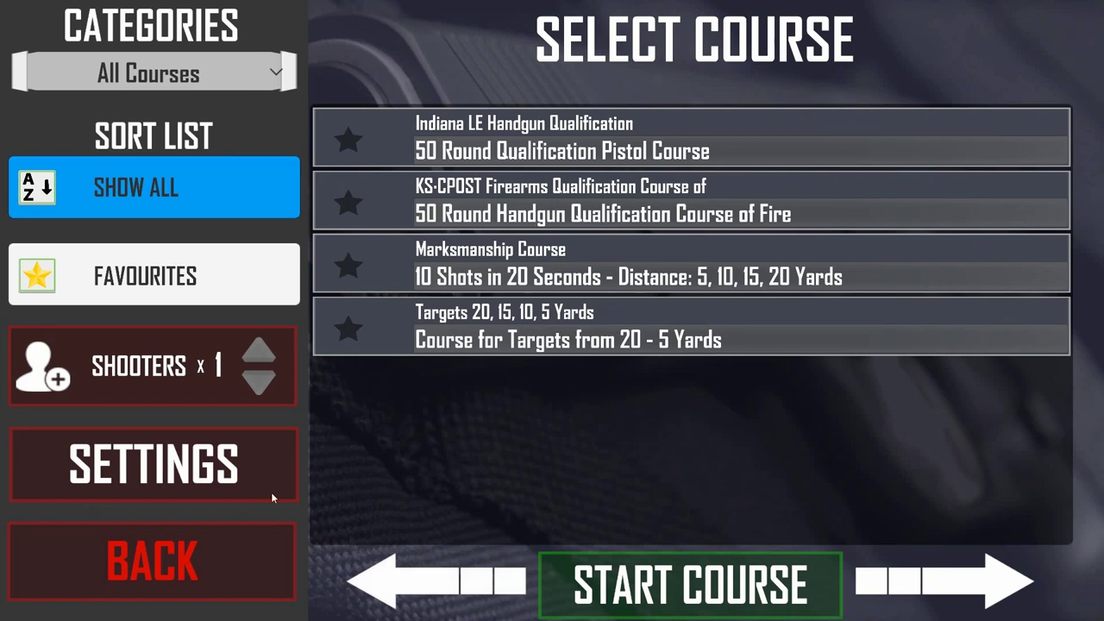
pyautogui.click(190, 567)
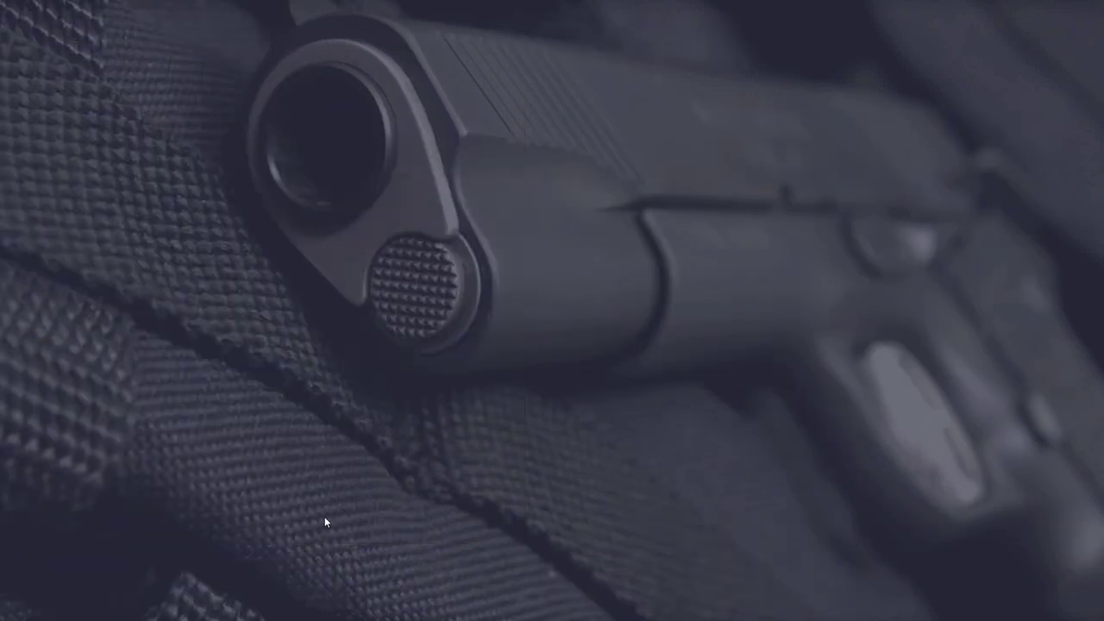
pyautogui.click(271, 294)
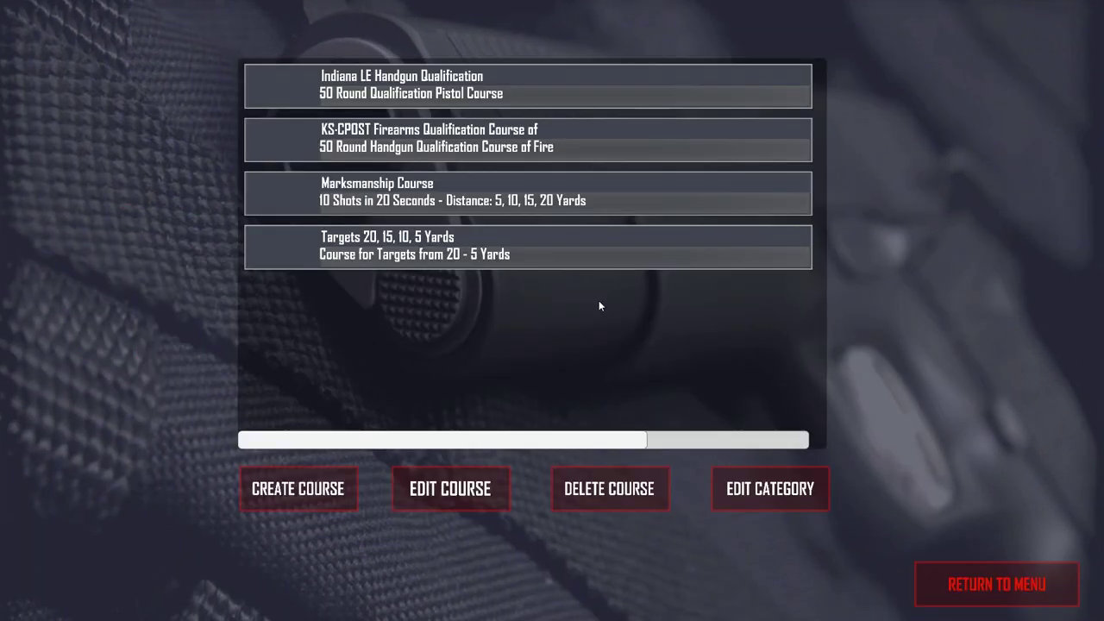
pyautogui.click(434, 254)
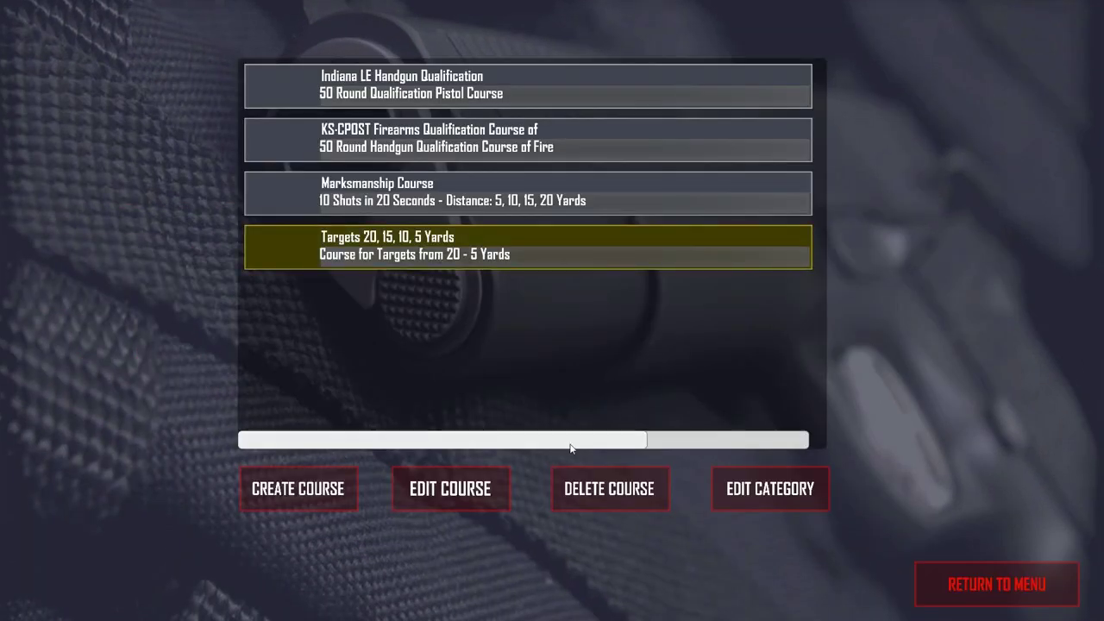
pyautogui.click(444, 493)
# Set the string IDs of stages 1 and 2 to 20 and 15
pyautogui.click(450, 208)
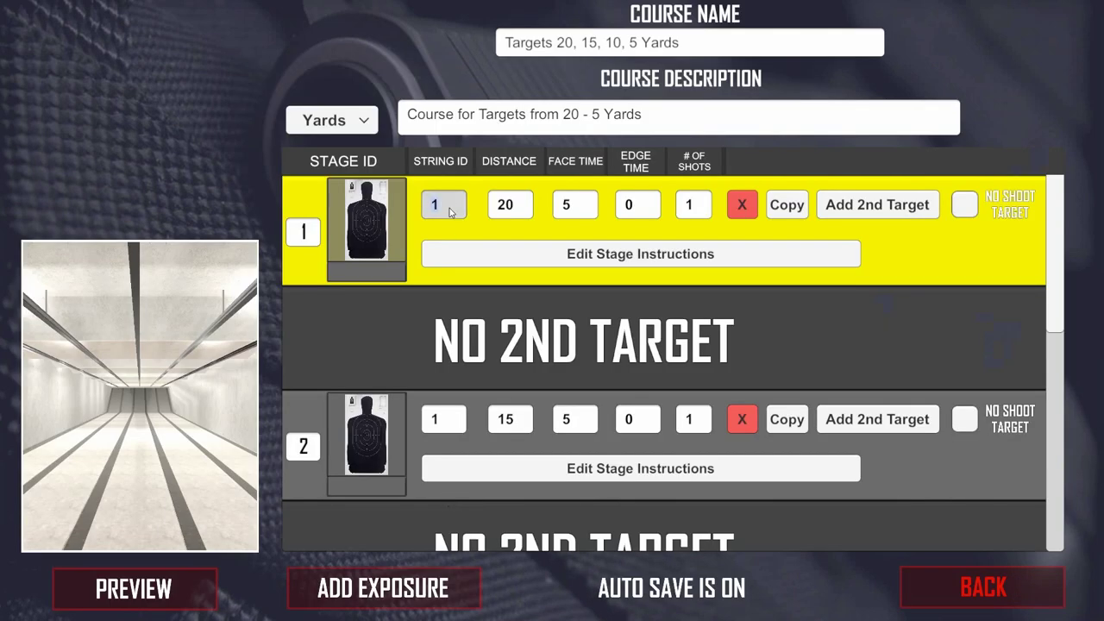
pyautogui.write('20')
pyautogui.click(451, 426)
pyautogui.write('15')
pyautogui.scroll(-3, 474, 377)
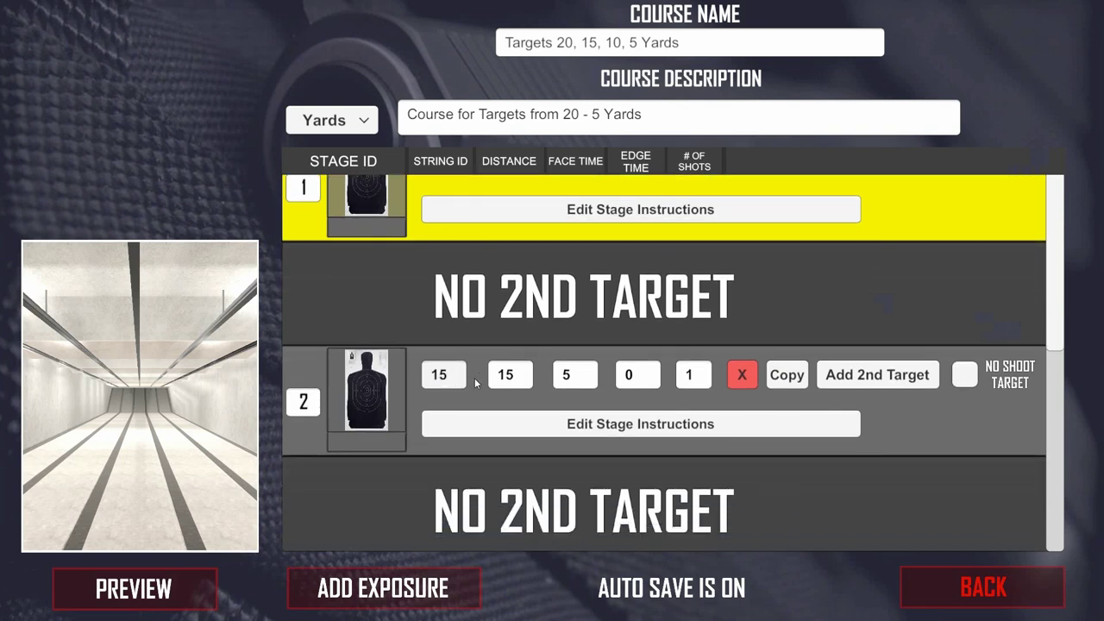
# Set stages 3 and 4 string IDs to 10 and 5, then return to the course list
pyautogui.click(449, 459)
pyautogui.write('10')
pyautogui.scroll(-3, 449, 459)
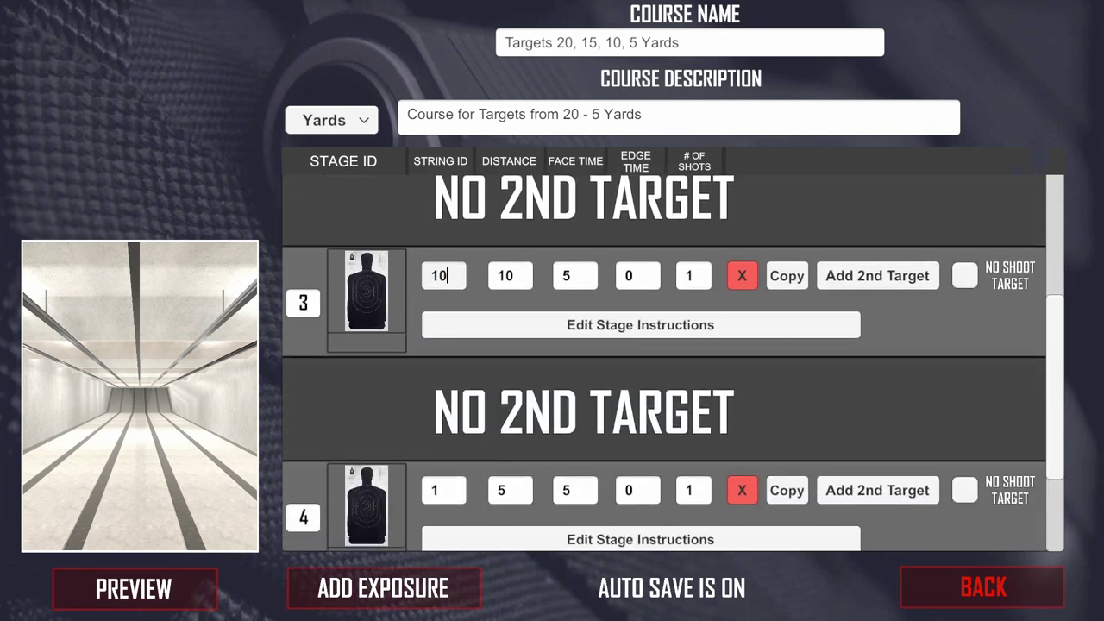
pyautogui.click(437, 487)
pyautogui.write('5')
pyautogui.scroll(-1, 438, 490)
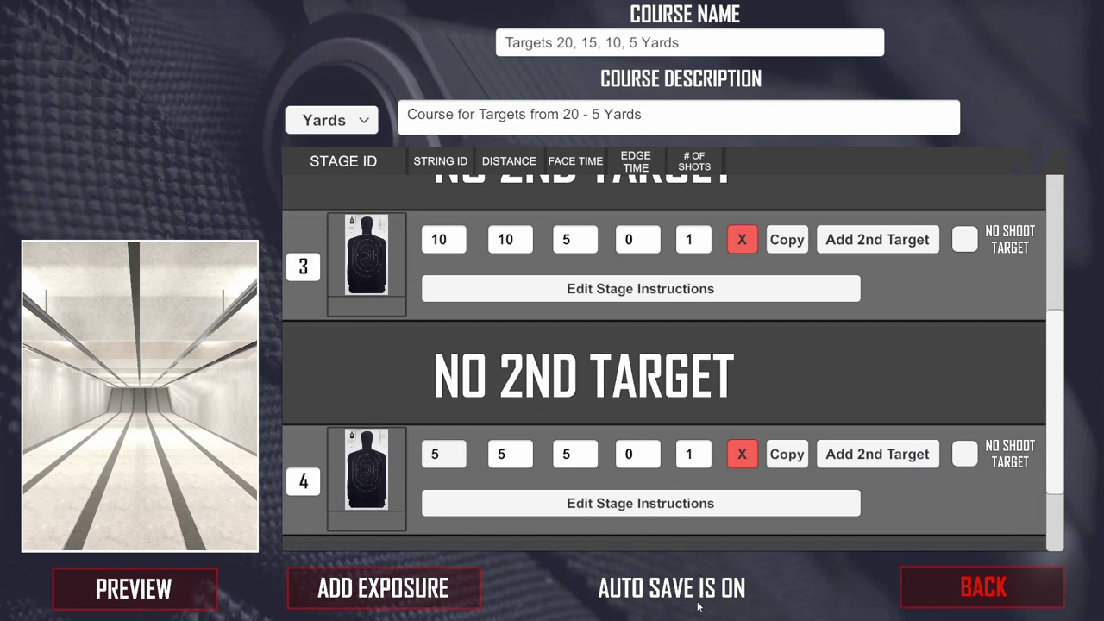
pyautogui.press('Tab')
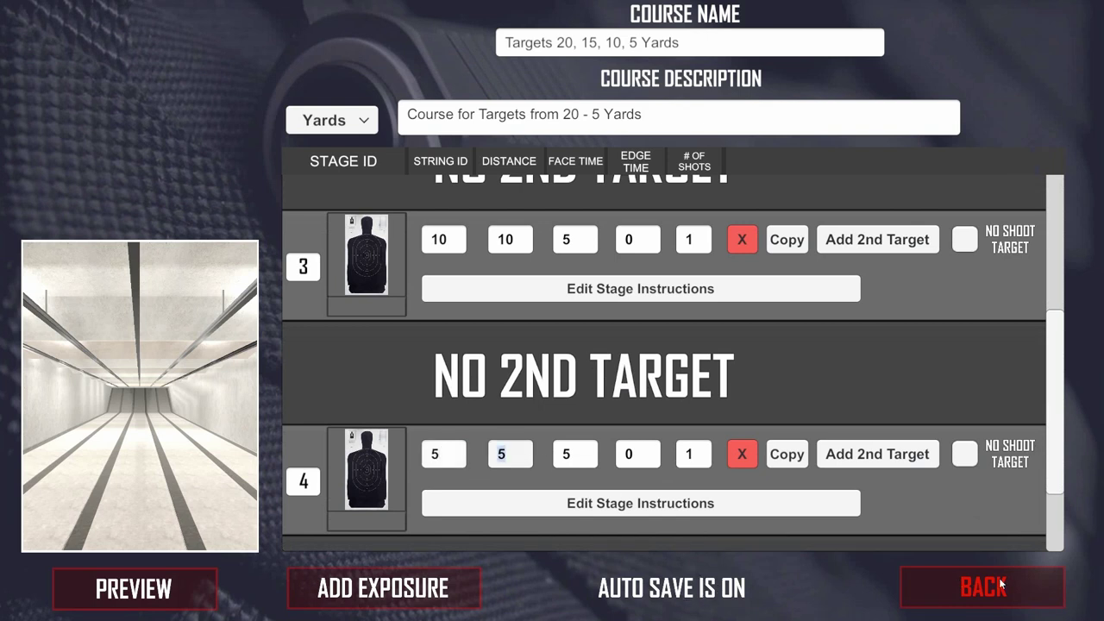
pyautogui.click(1000, 586)
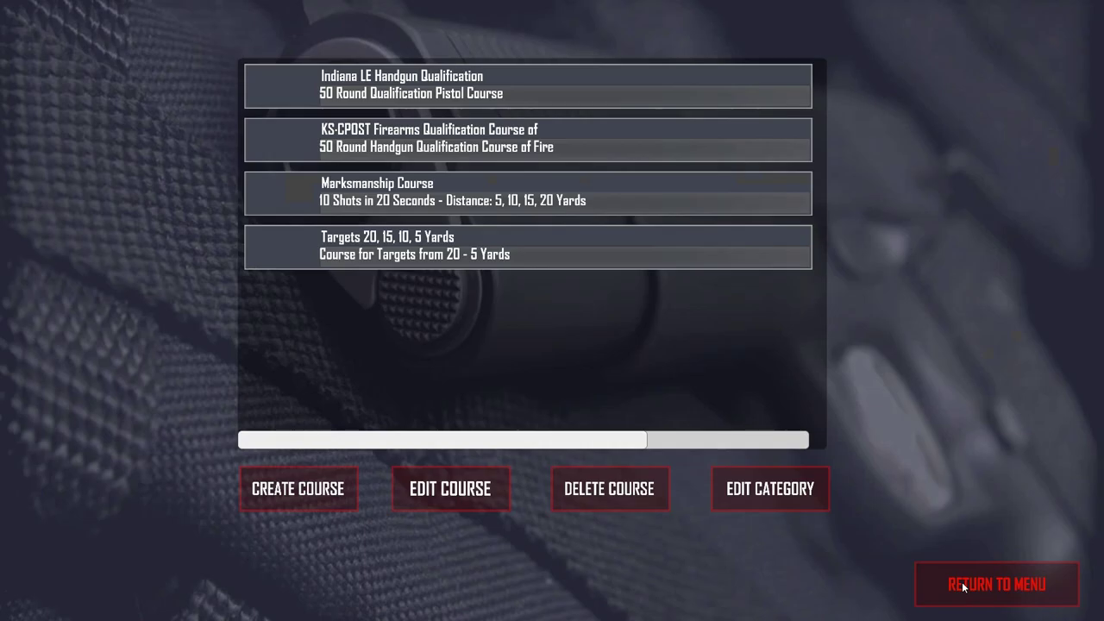
# Start the 'Targets 20, 15, 10, 5 Yards' course from the Training menu
pyautogui.click(964, 587)
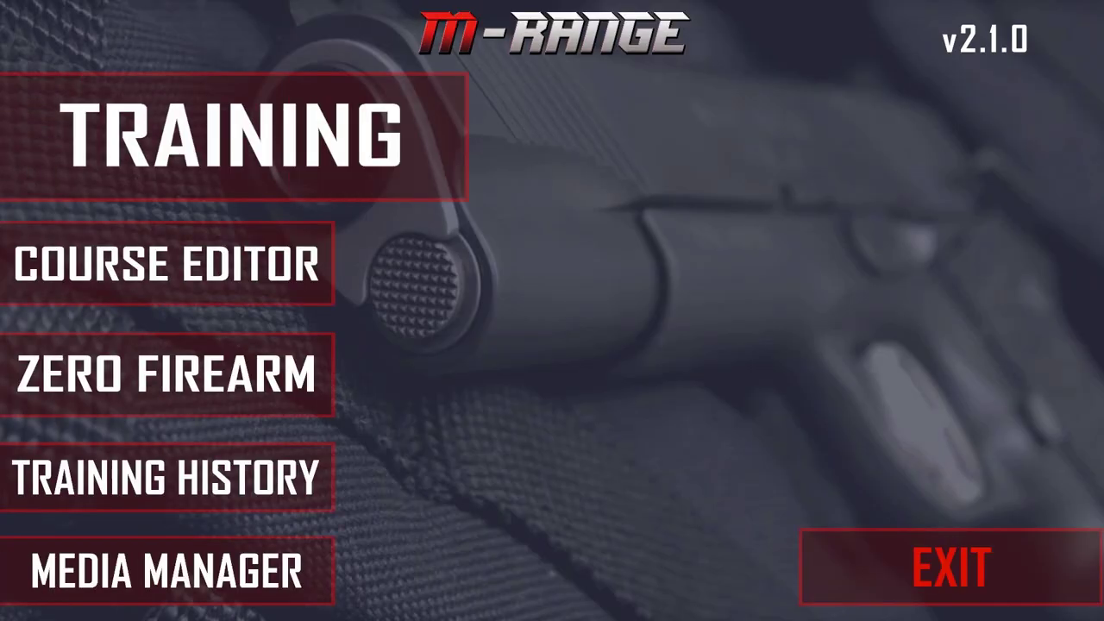
pyautogui.click(323, 147)
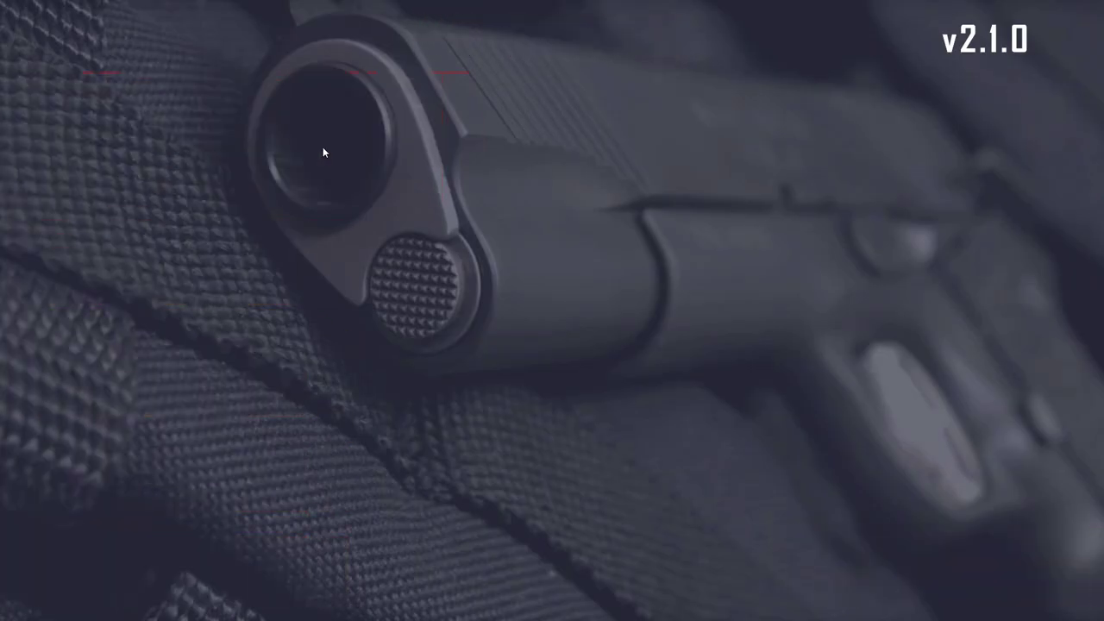
pyautogui.click(549, 343)
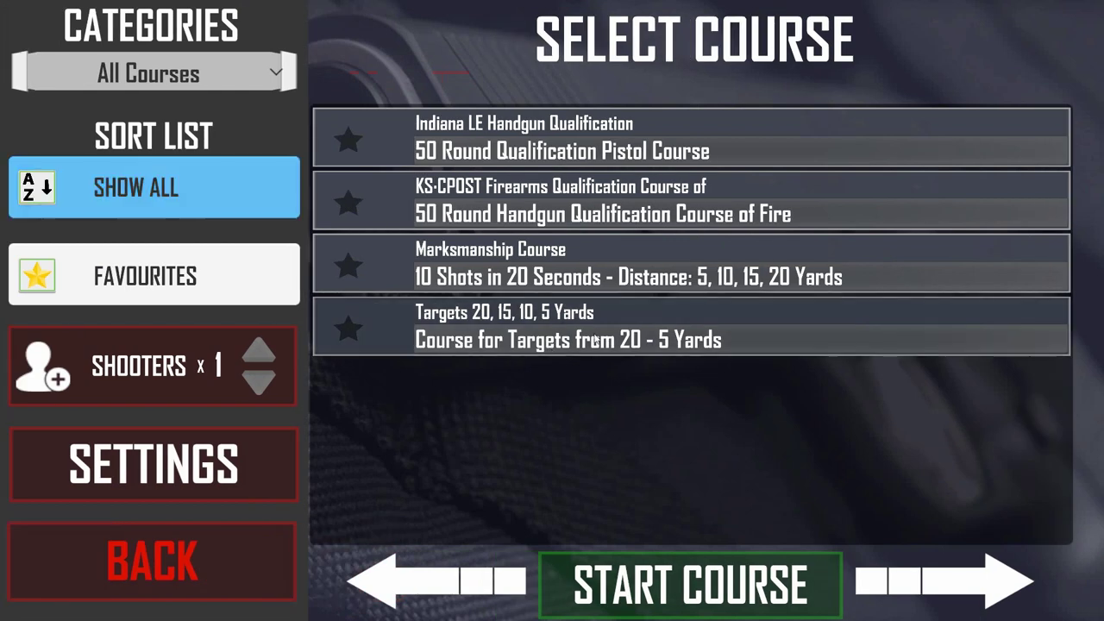
pyautogui.click(695, 593)
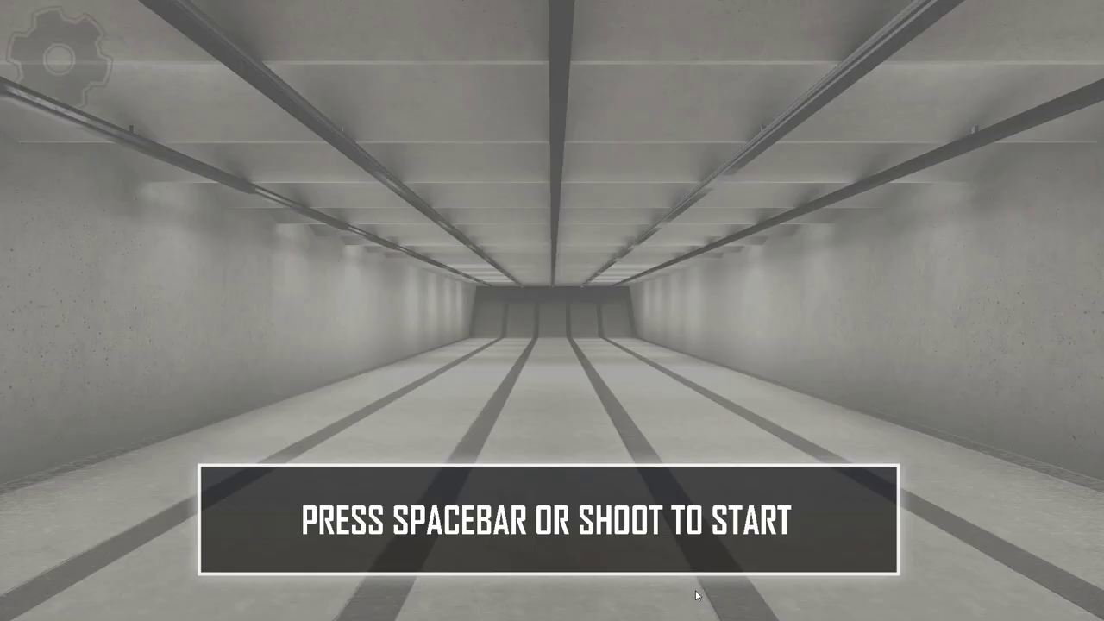
# Shoot each stage's central target, finishing with 4 hits, score 40 and no misses
pyautogui.press('space')
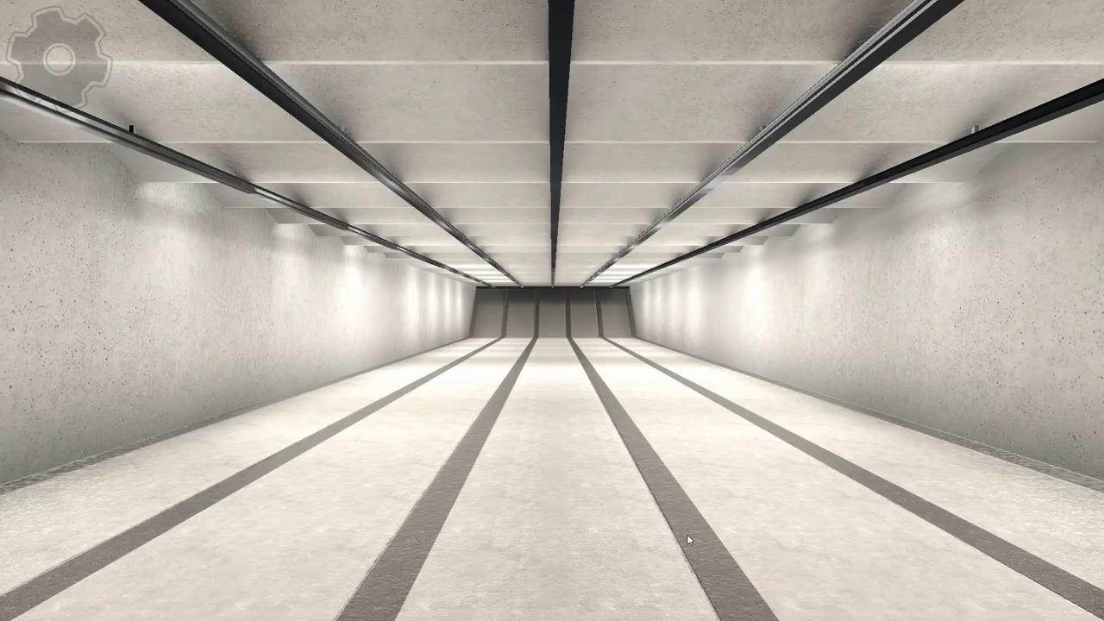
pyautogui.click(552, 316)
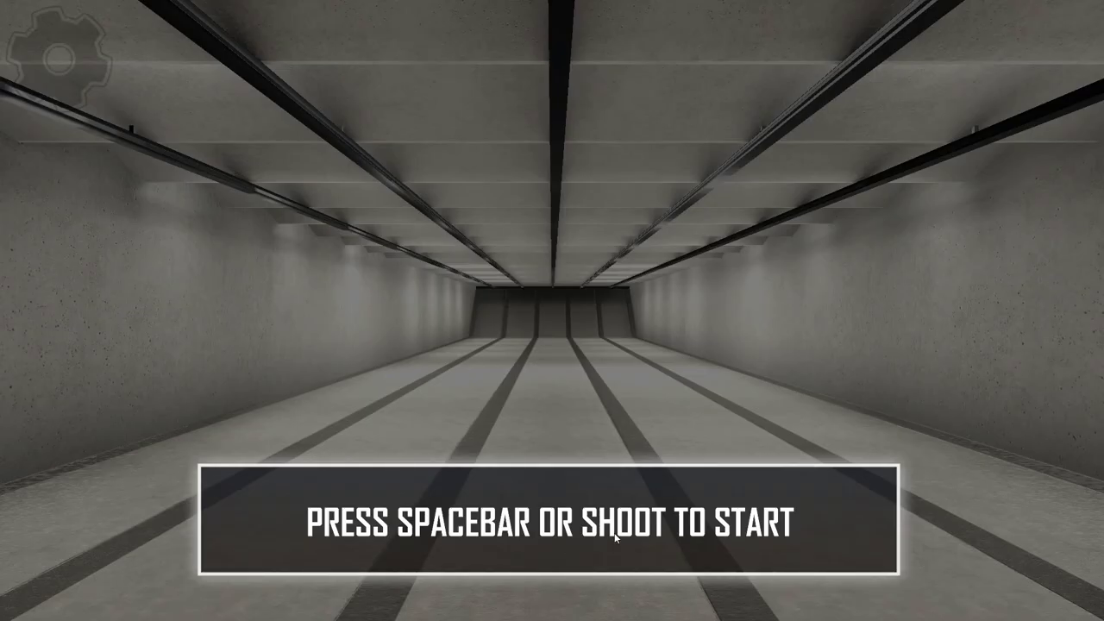
pyautogui.press('space')
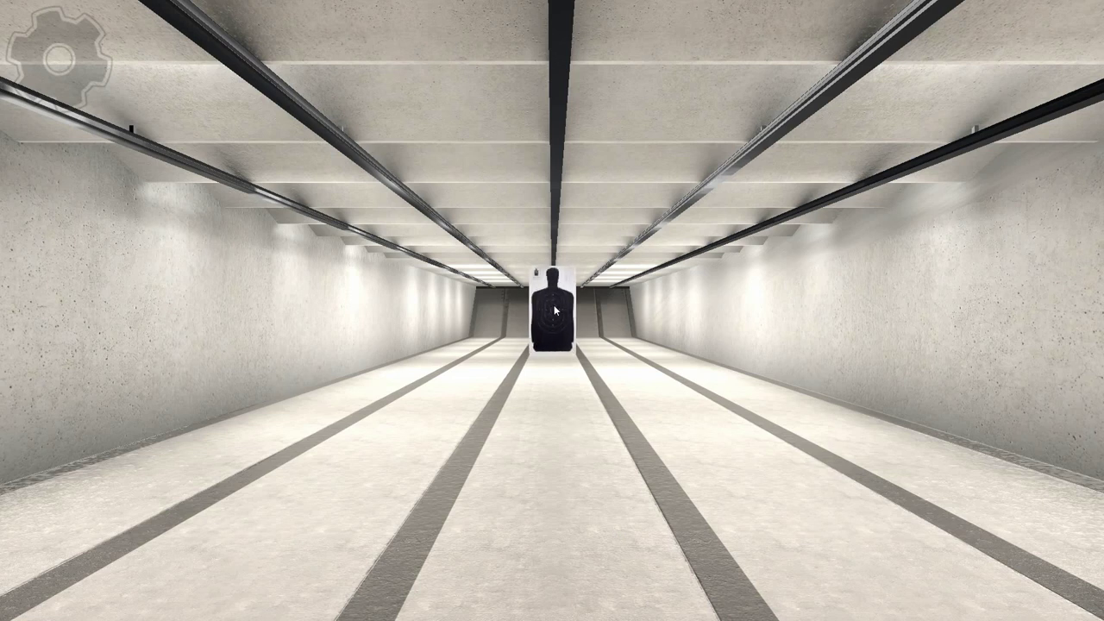
pyautogui.click(556, 310)
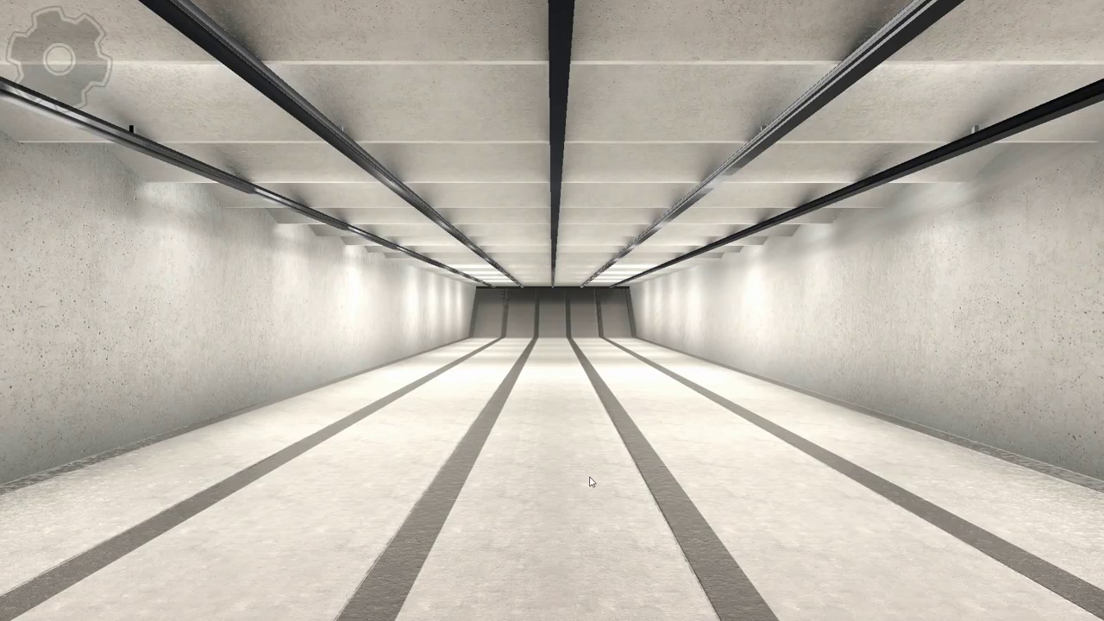
pyautogui.press('space')
pyautogui.click(555, 321)
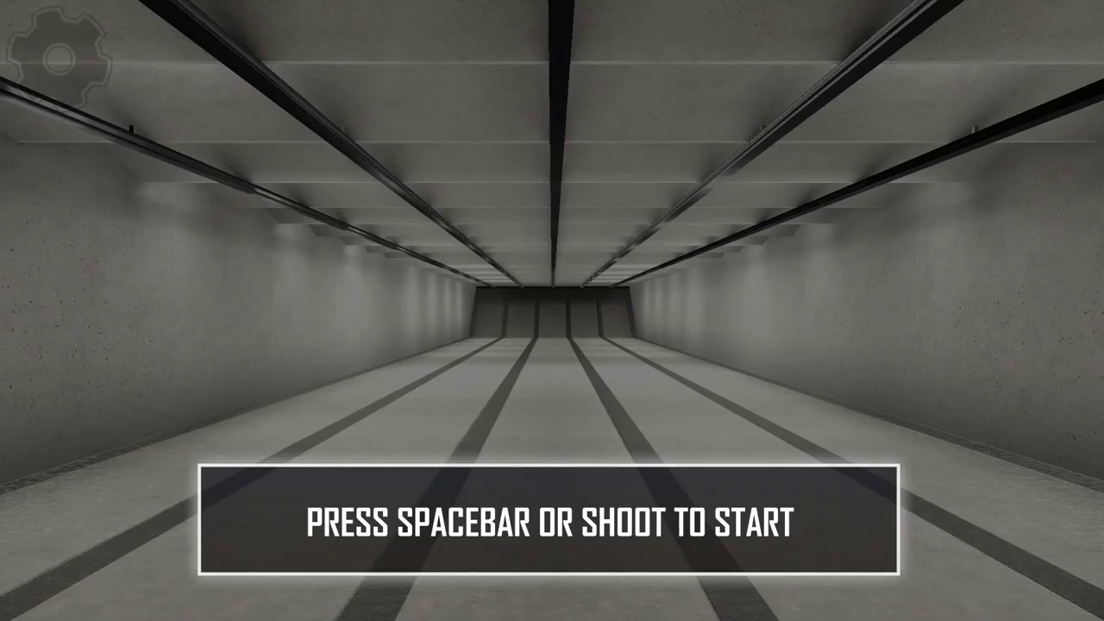
pyautogui.click(603, 511)
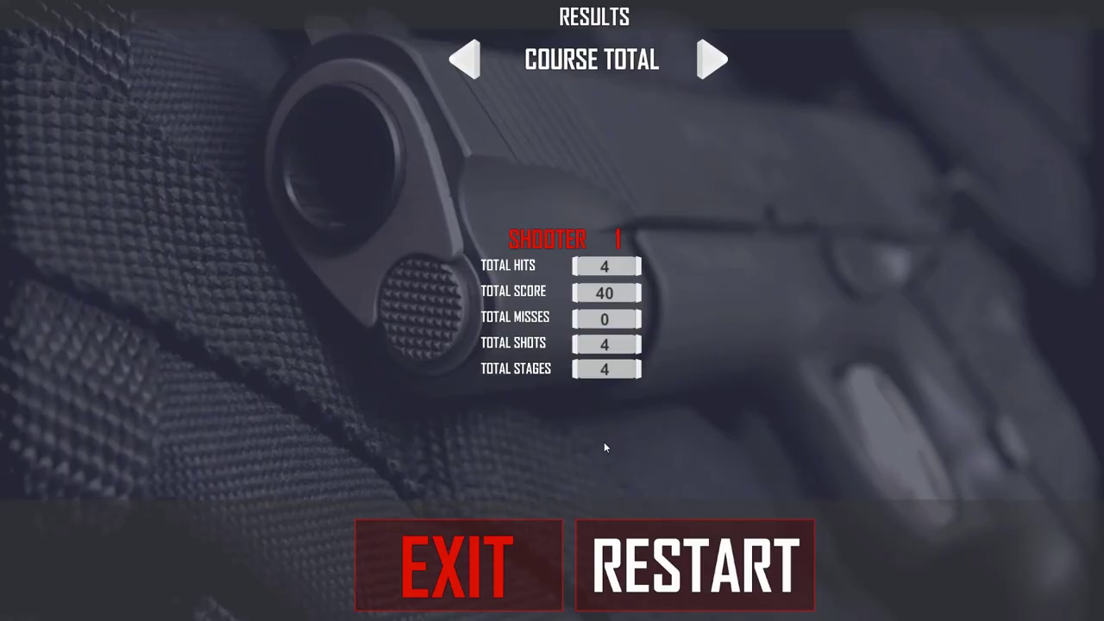
# Page through the four stage results labelled String 20, 15, 10 and 5
pyautogui.click(712, 61)
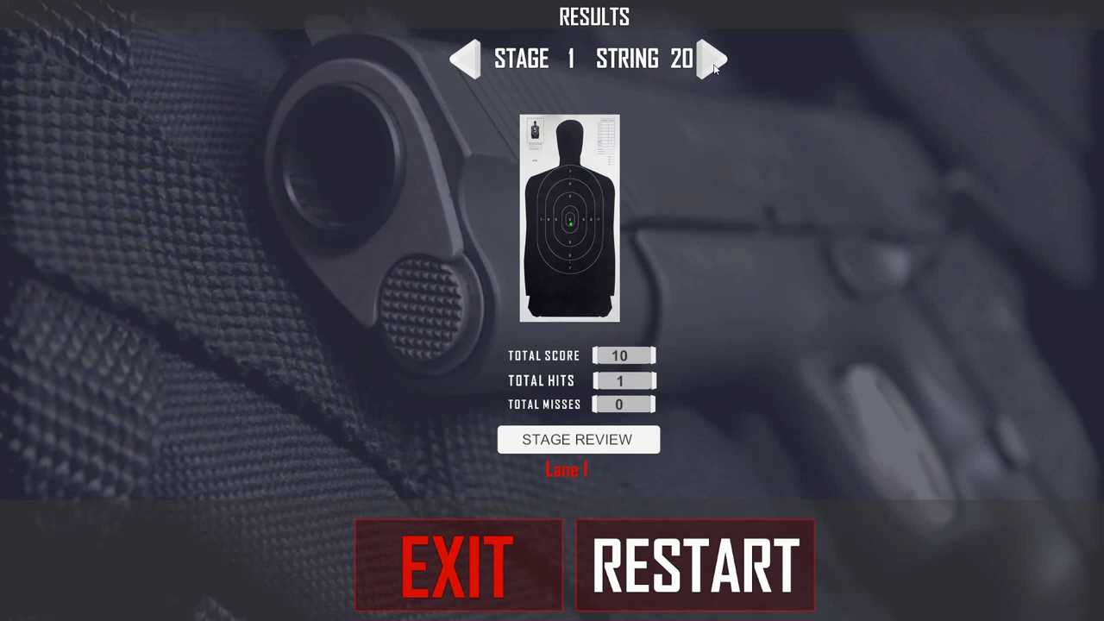
pyautogui.click(708, 66)
pyautogui.click(712, 62)
pyautogui.click(708, 67)
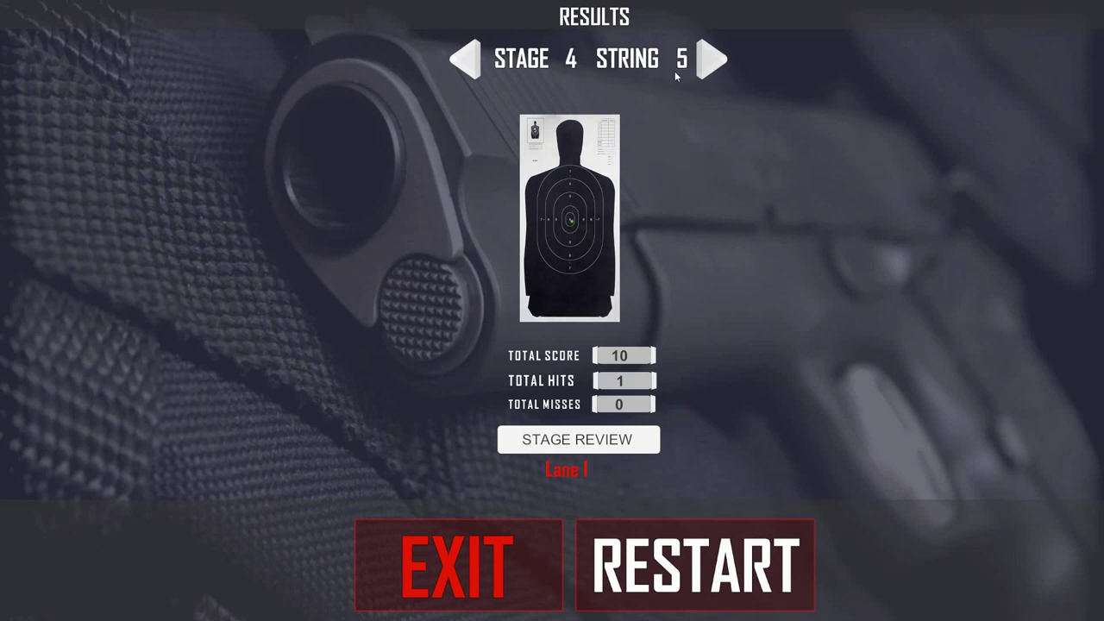
# Step through Stage Review's 10-point shots at 0.85, 1.37, 1.22 and 1.12 seconds, then go back
pyautogui.click(607, 441)
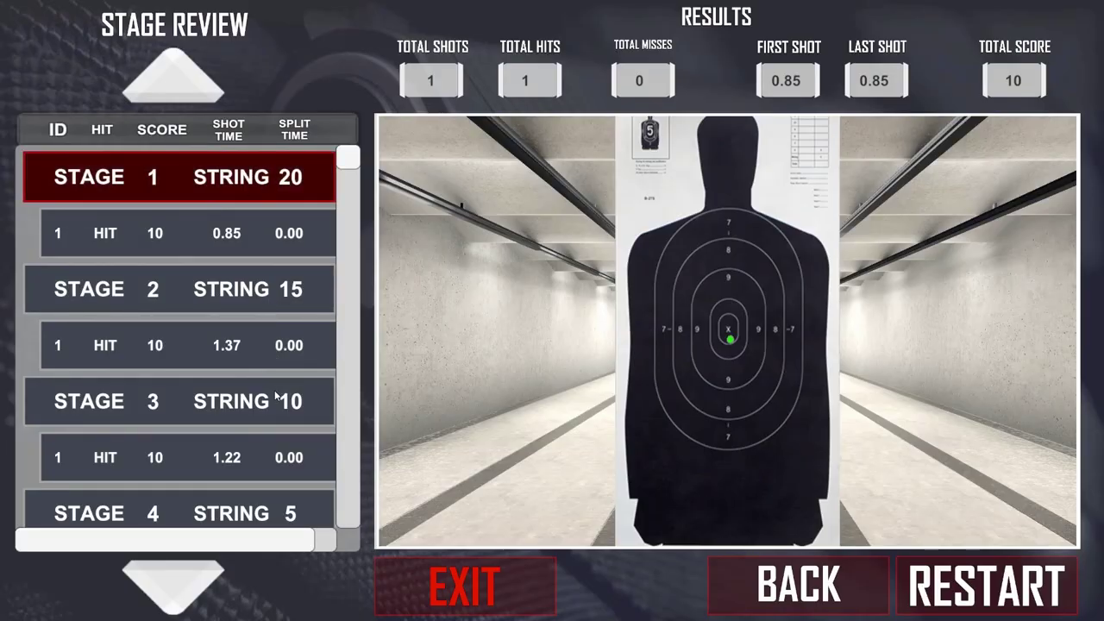
pyautogui.click(183, 585)
pyautogui.click(183, 585)
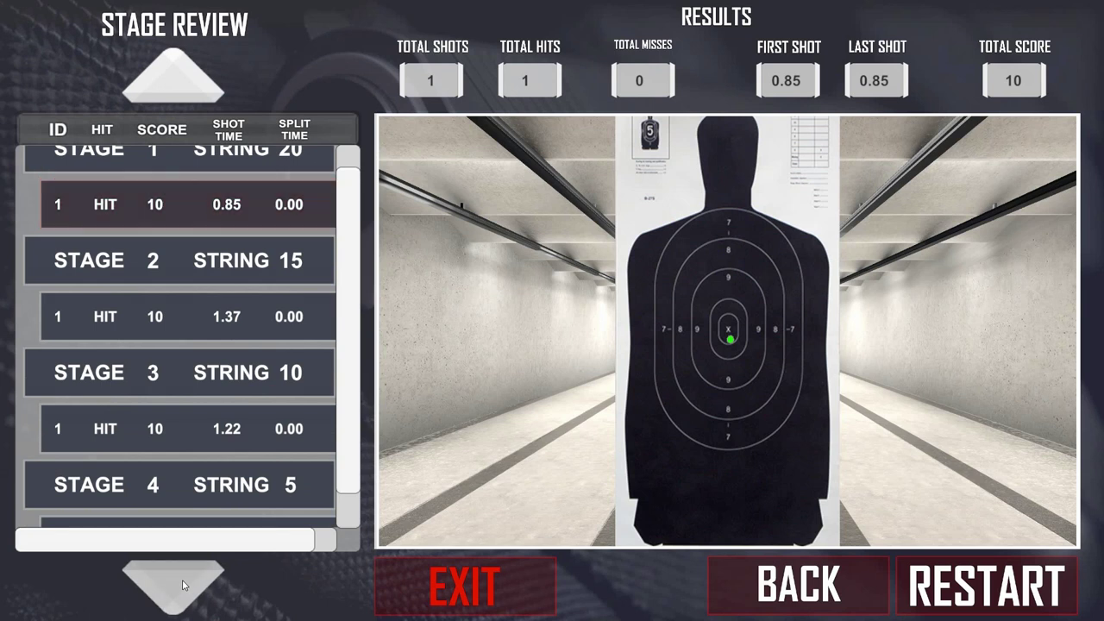
pyautogui.click(183, 585)
pyautogui.click(182, 584)
pyautogui.click(183, 585)
pyautogui.click(183, 585)
pyautogui.click(183, 585)
pyautogui.click(183, 585)
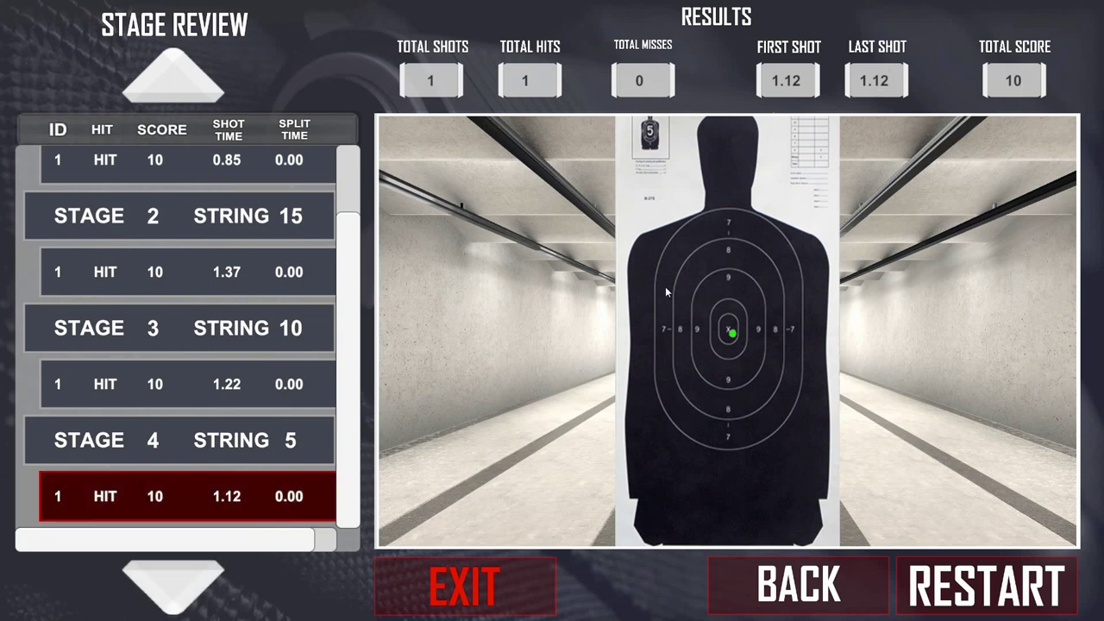
pyautogui.click(789, 587)
# Return to the main menu and load the 20, 10, 5 Yards (5 Seconds) course in M-Range 1.5.0.0
pyautogui.click(521, 586)
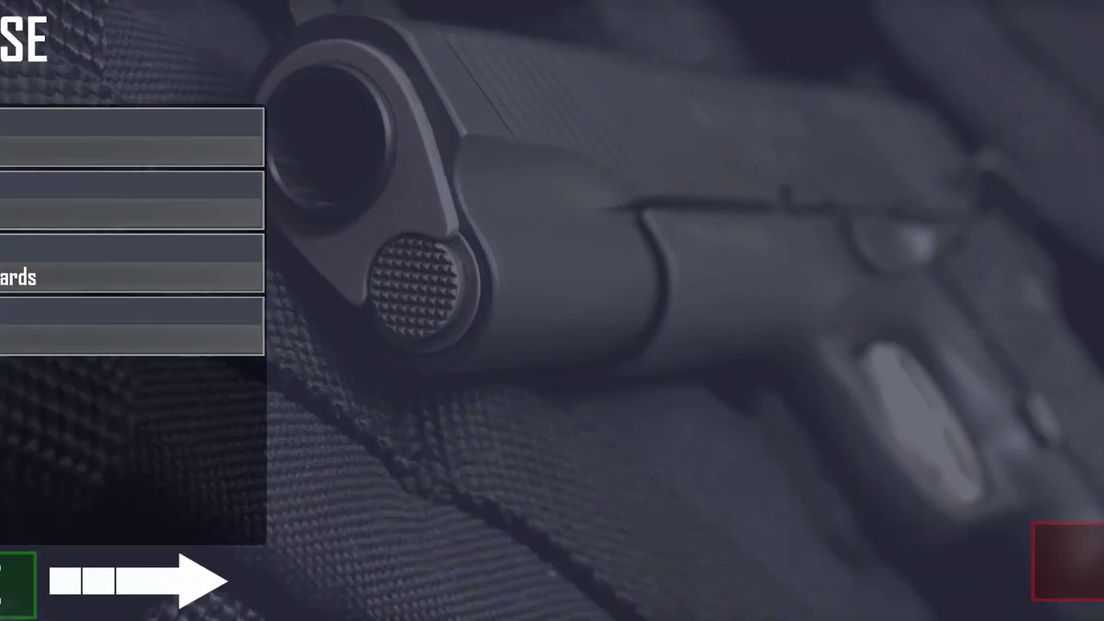
pyautogui.click(274, 553)
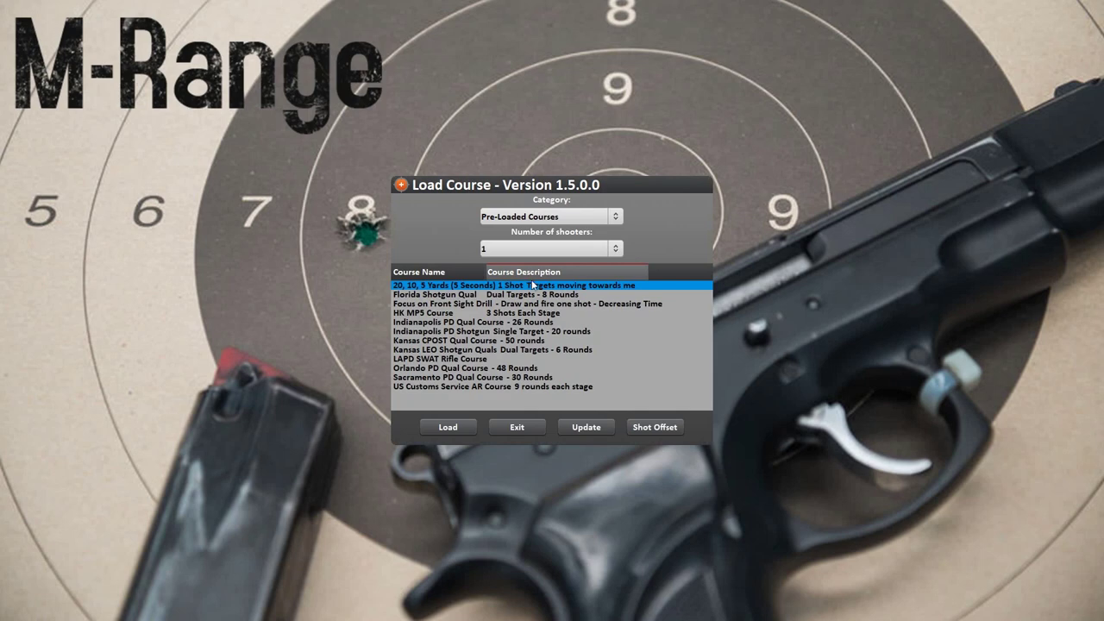
pyautogui.click(445, 429)
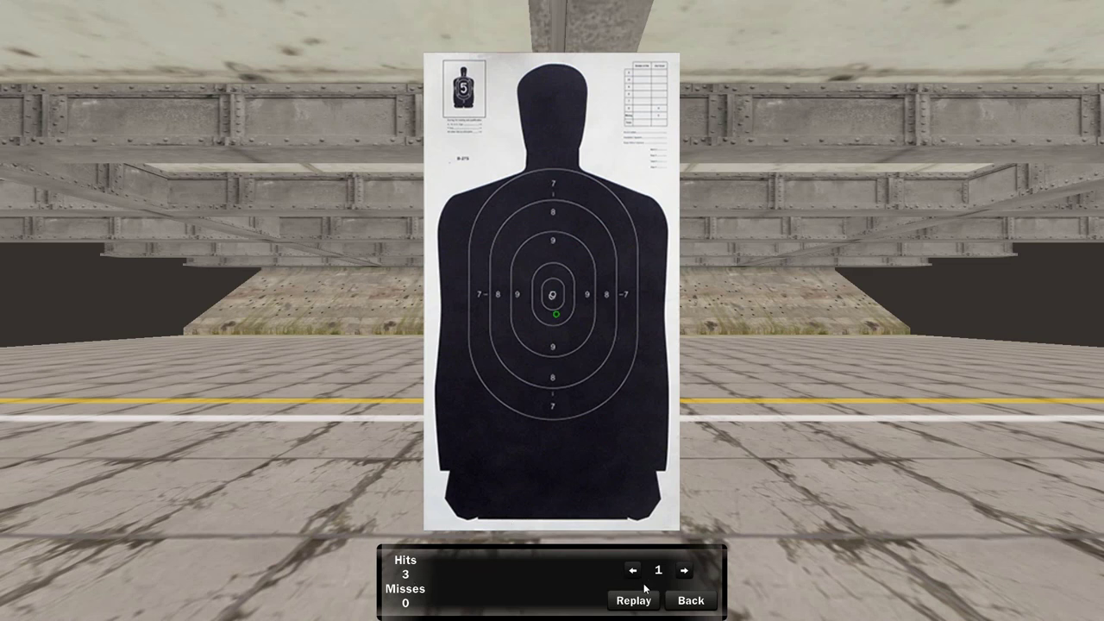
# Step through the old version's shots, then replay the course and shoot the target
pyautogui.click(684, 573)
pyautogui.click(683, 573)
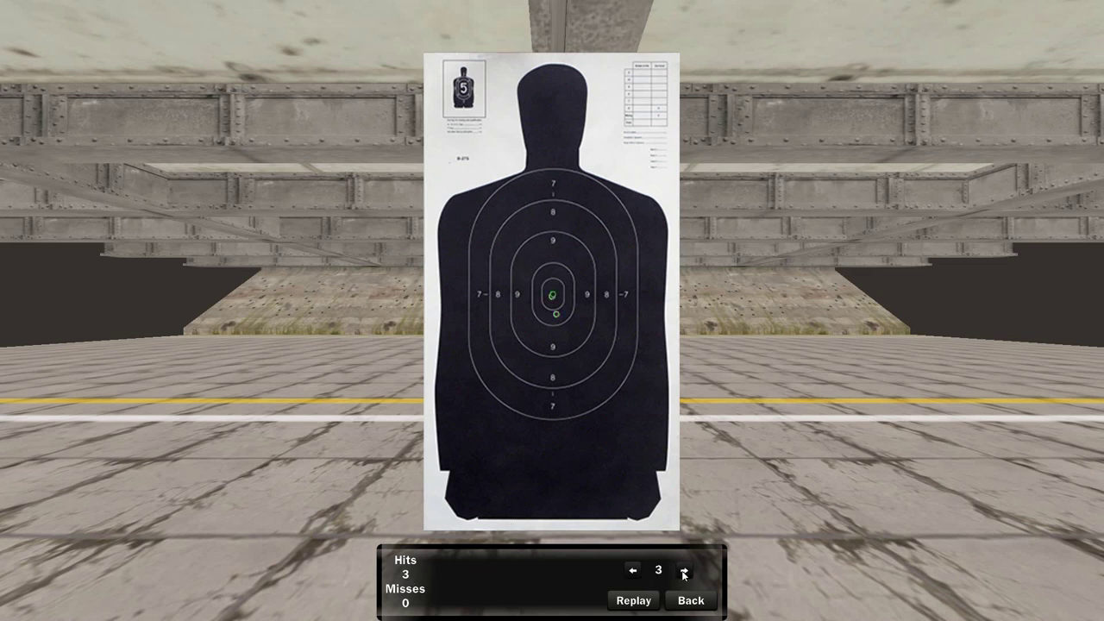
pyautogui.click(633, 571)
pyautogui.click(632, 571)
pyautogui.click(634, 600)
pyautogui.click(567, 320)
# Step through the new run's shots and return to the Load Course list
pyautogui.click(682, 572)
pyautogui.click(684, 573)
pyautogui.click(632, 575)
pyautogui.click(632, 576)
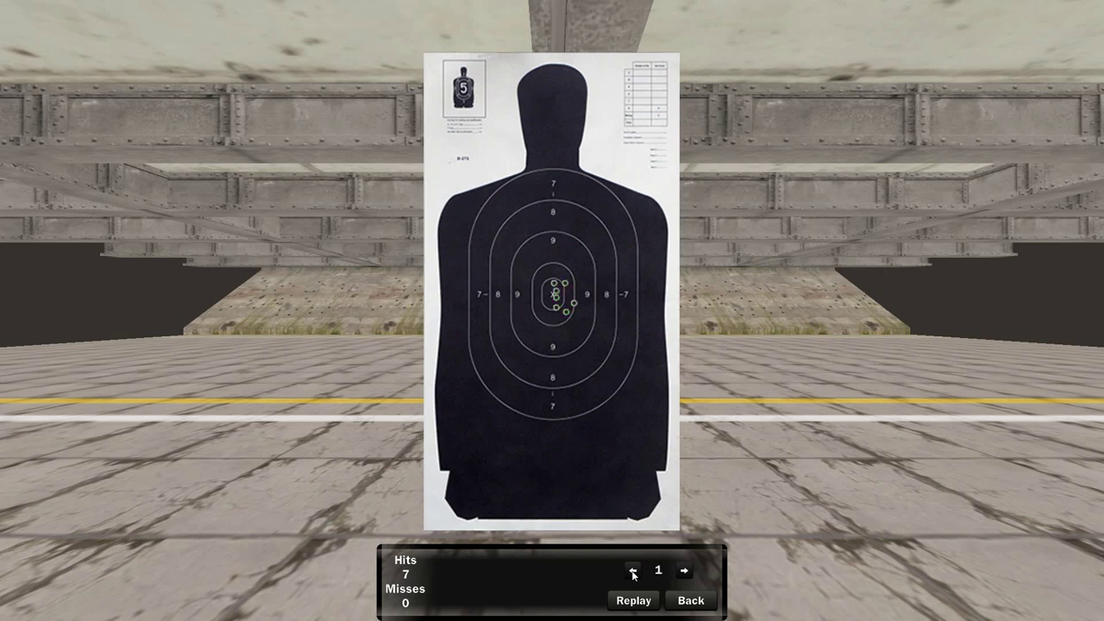
pyautogui.click(689, 601)
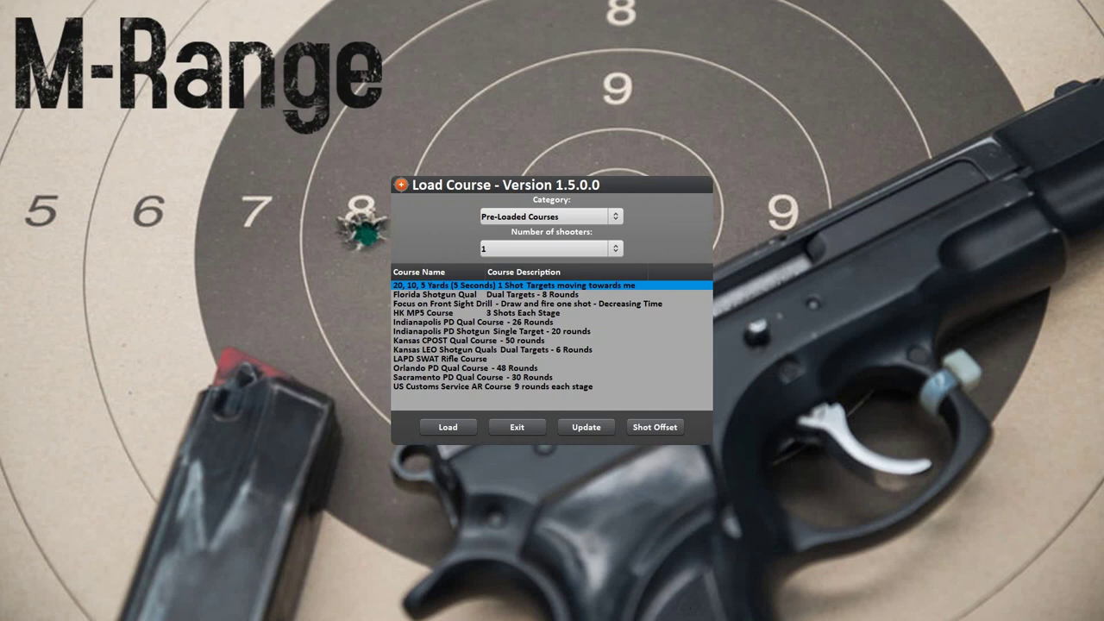